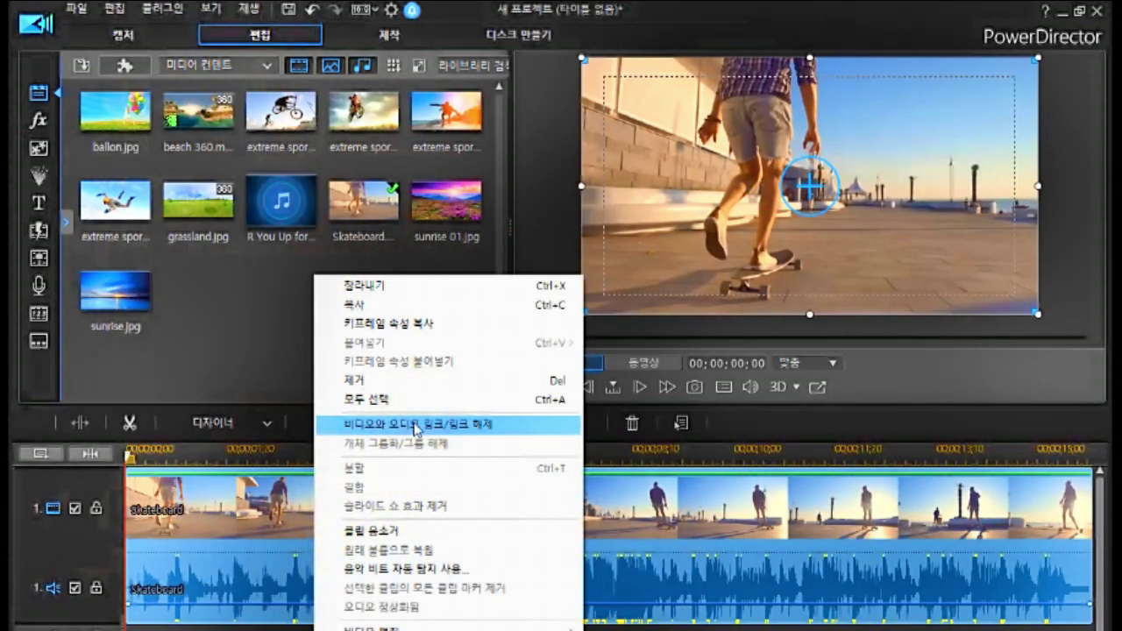
Unlink the Skateboard clip's audio from its video and delete the audio clip from audio track 1
click(416, 425)
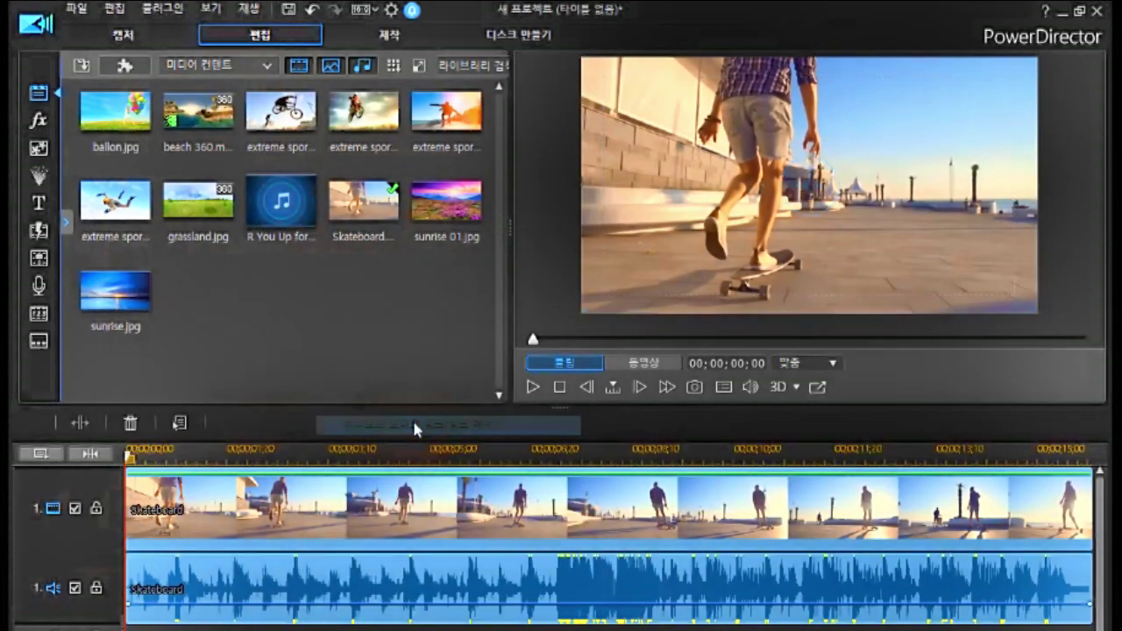
click(298, 575)
click(298, 580)
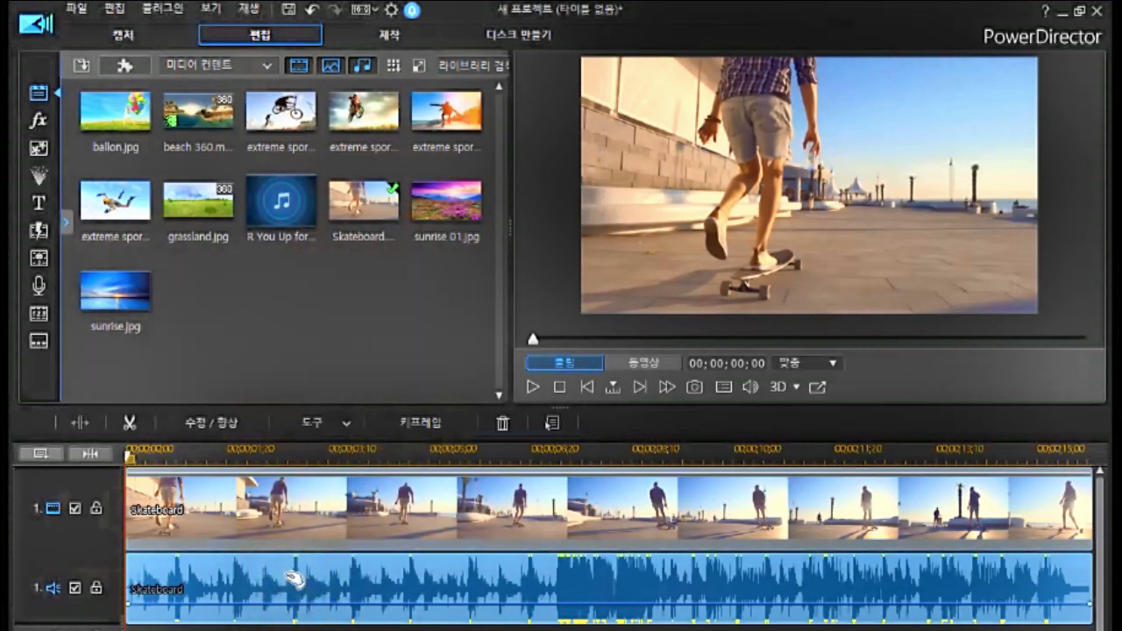
click(298, 578)
key(Delete)
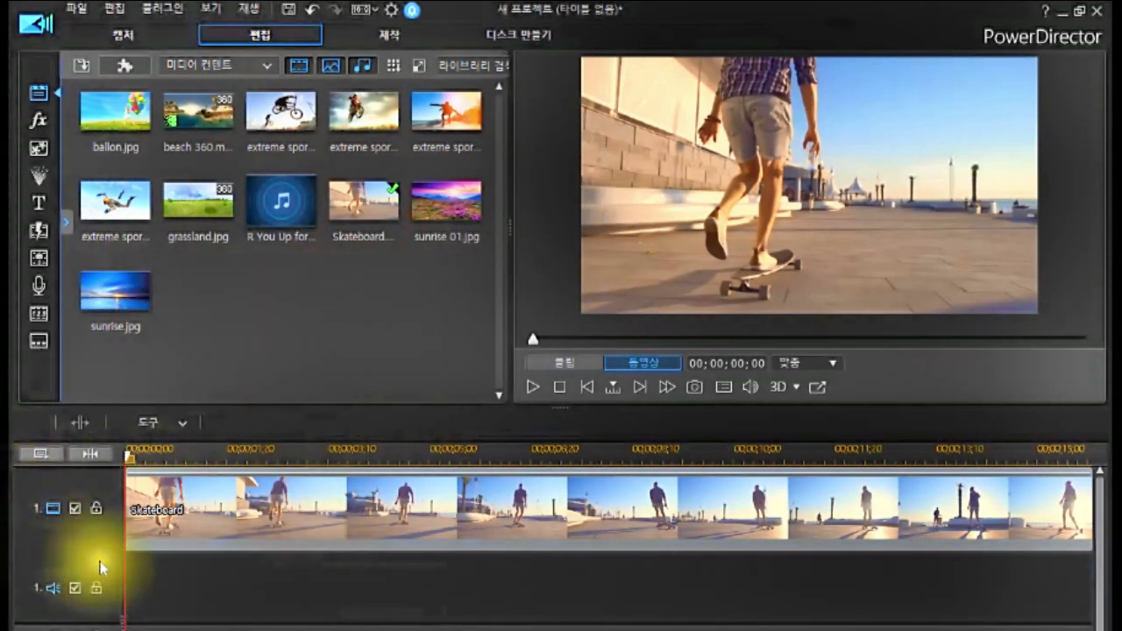
Increase the height of video track 1 and open the Skateboard clip in the Motion Tracker (모션 트래커)
drag(99, 554, 99, 571)
click(97, 454)
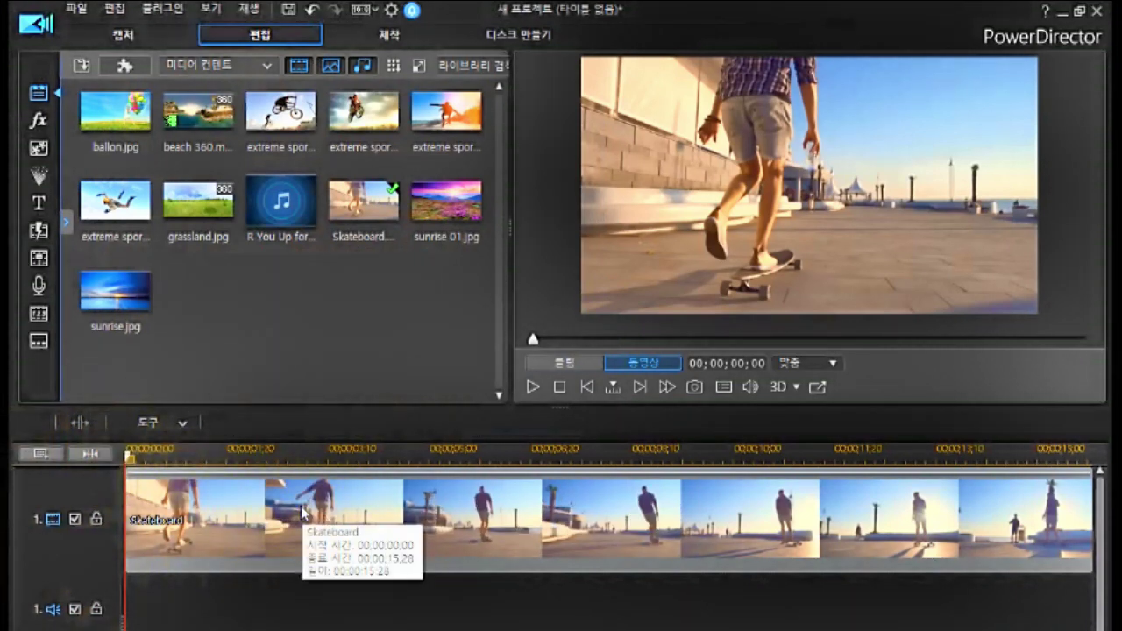
click(387, 499)
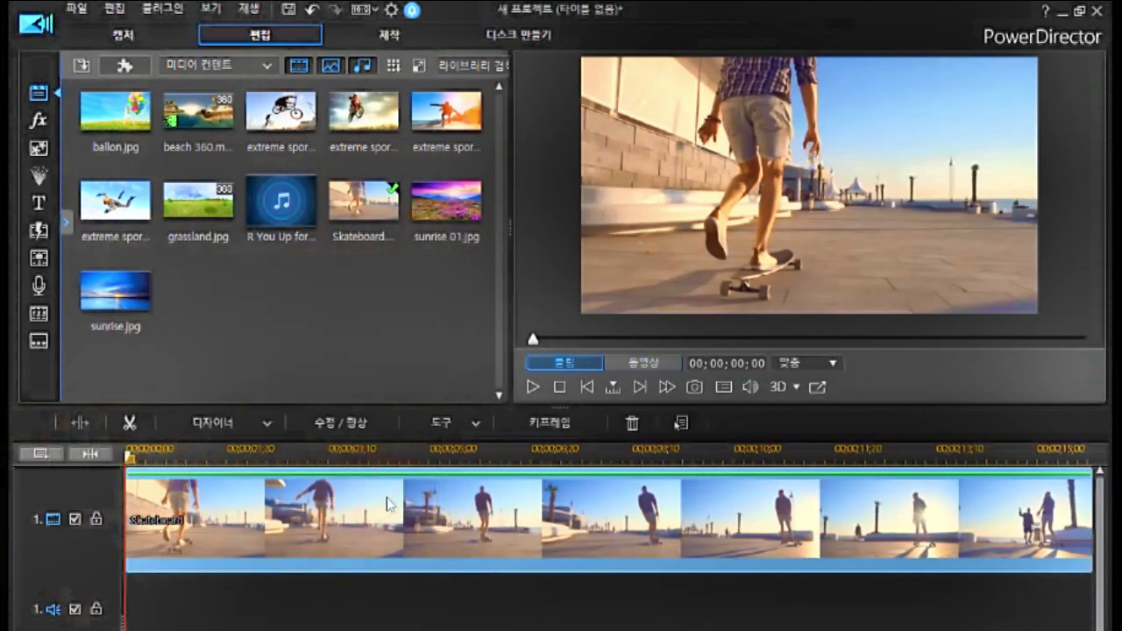
click(444, 506)
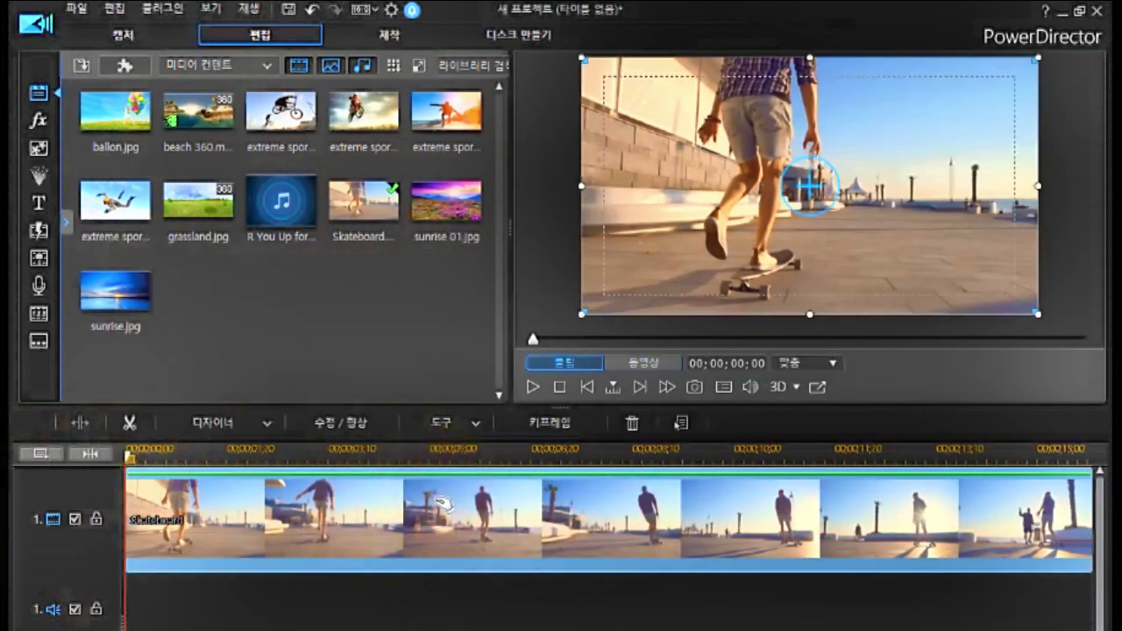
click(473, 424)
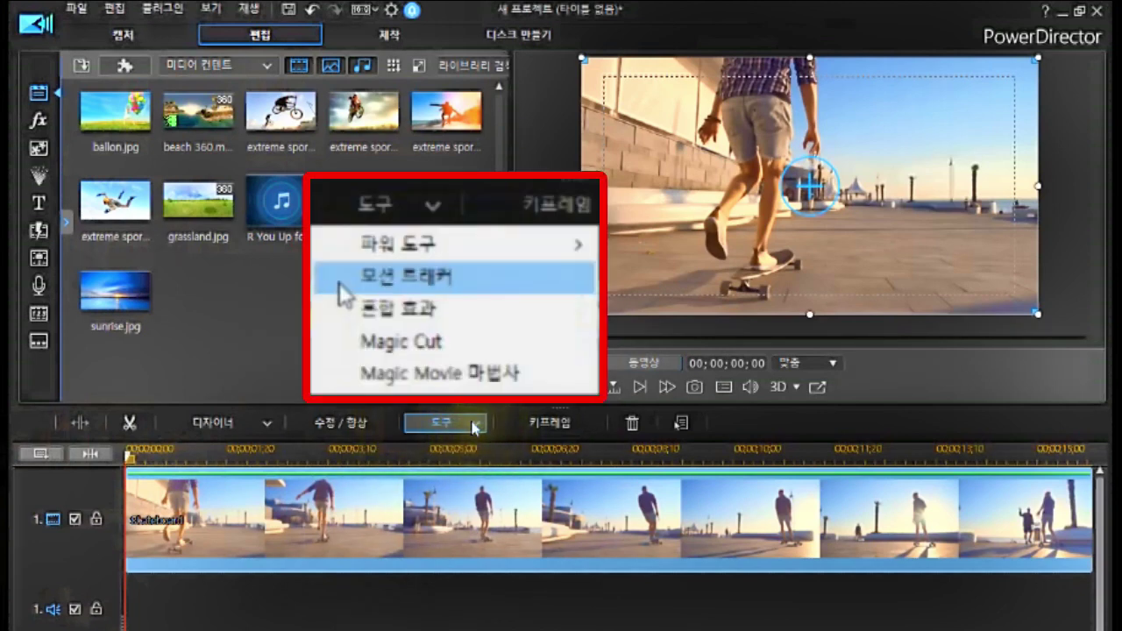
click(473, 425)
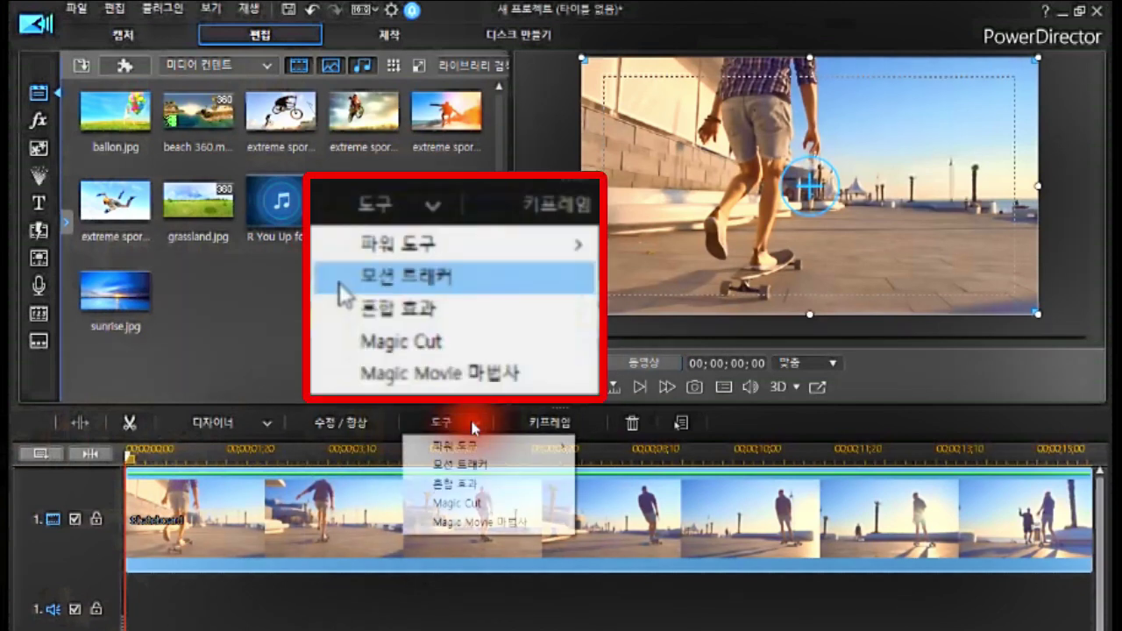
click(461, 466)
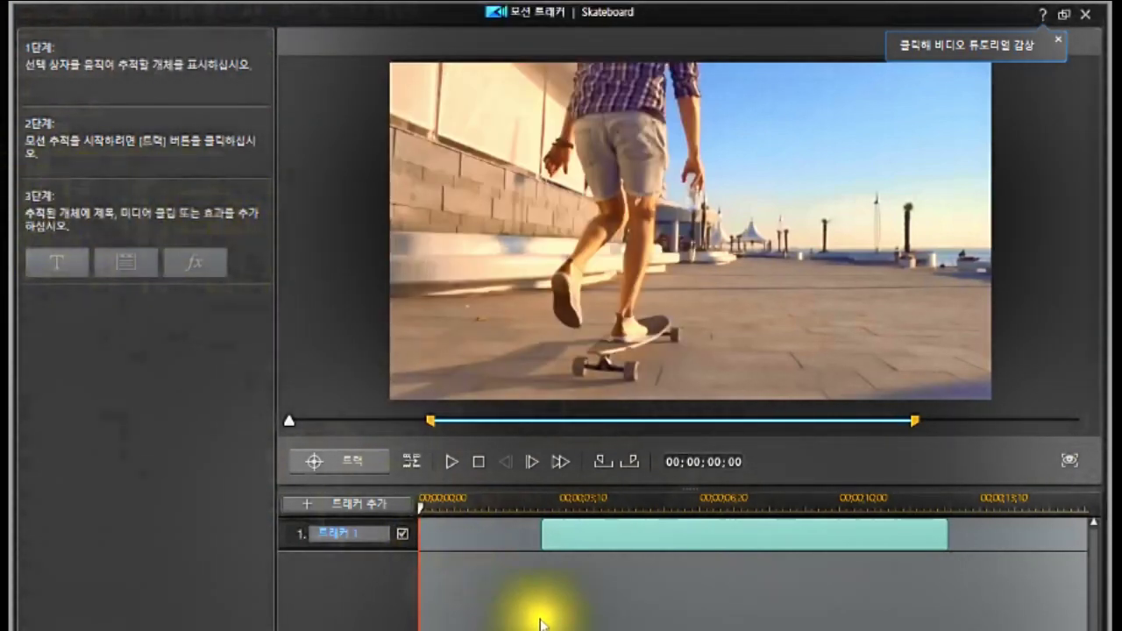
Check the start and end of the Tracker 1 range, returning the playhead to its start at 00;00;02;28
click(419, 512)
drag(419, 512, 539, 538)
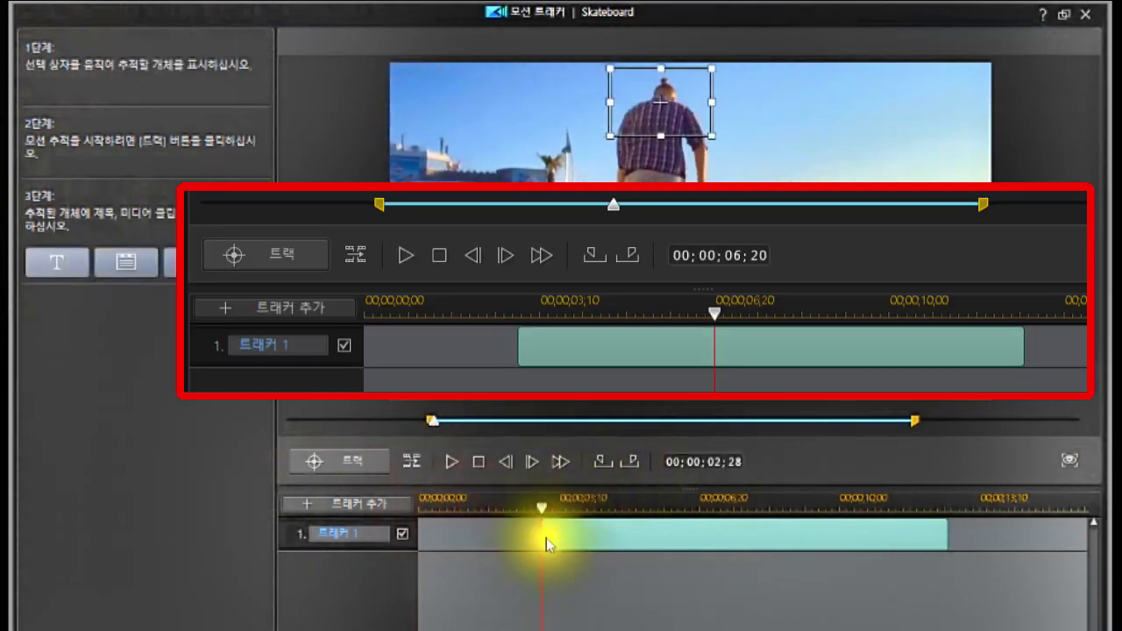
click(948, 506)
drag(943, 528, 948, 529)
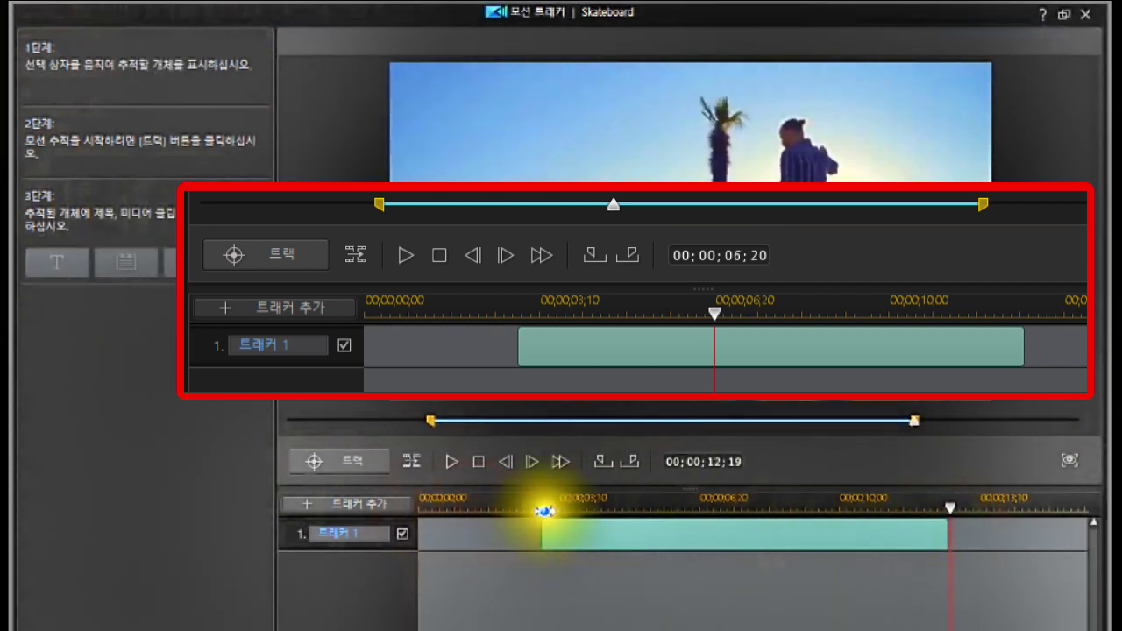
click(545, 514)
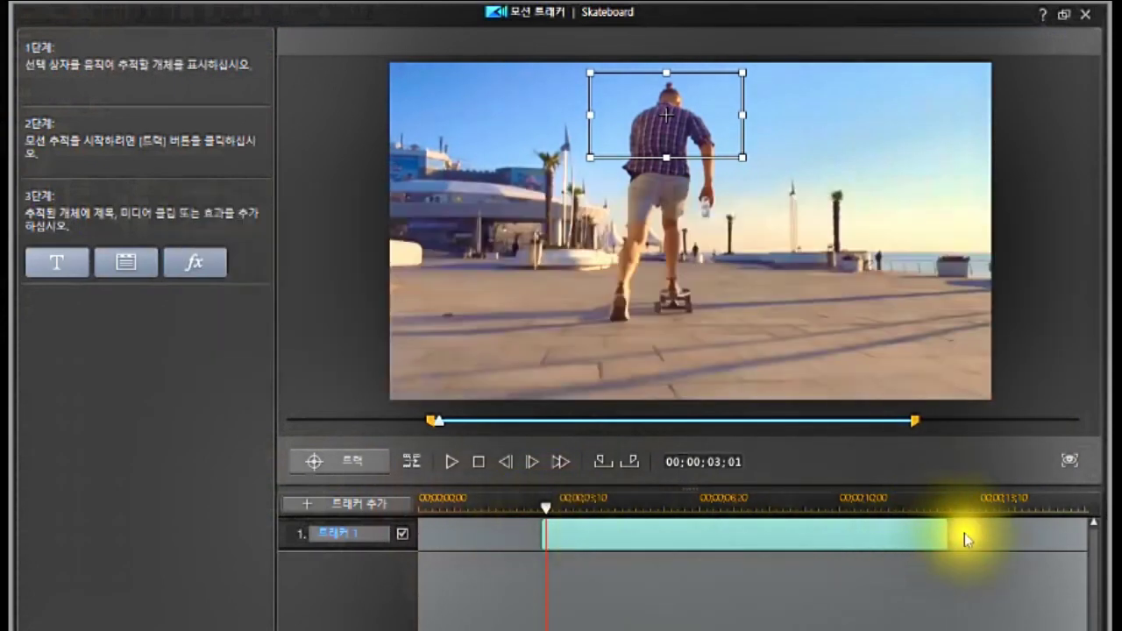
click(542, 510)
drag(542, 511, 543, 515)
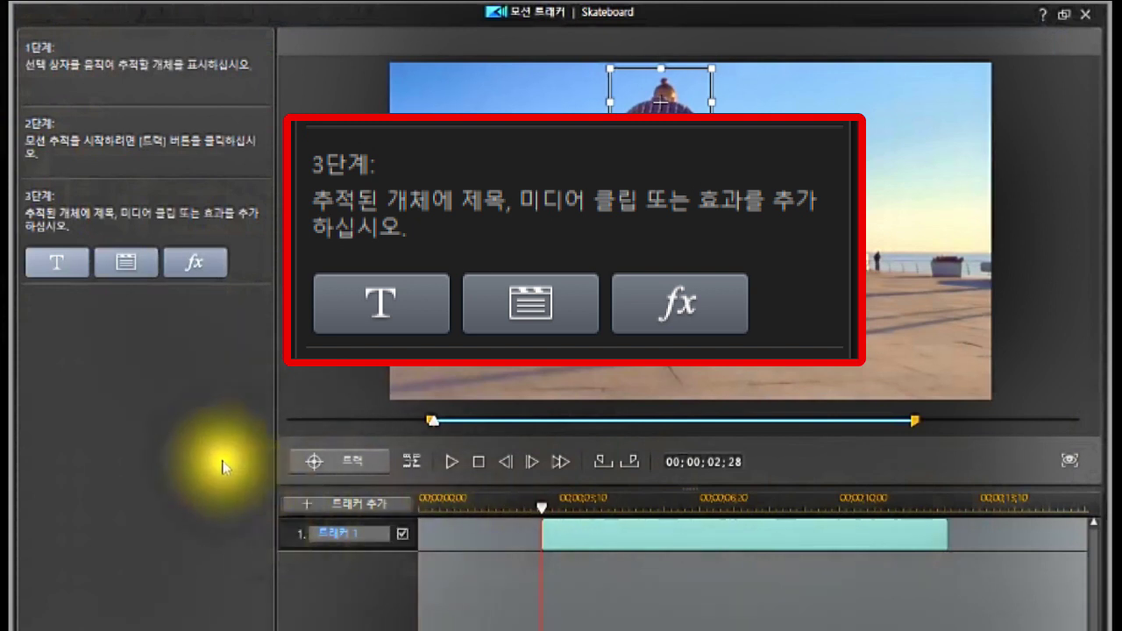
Add a title to the tracked object containing the person's name, and set its font to 굴림
click(61, 265)
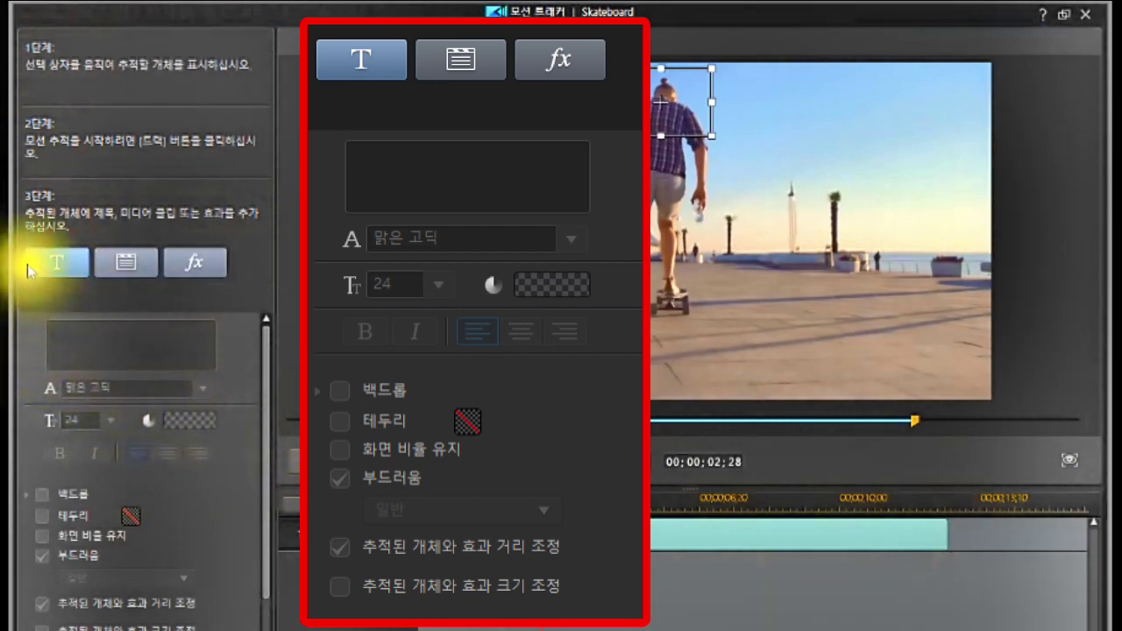
click(94, 338)
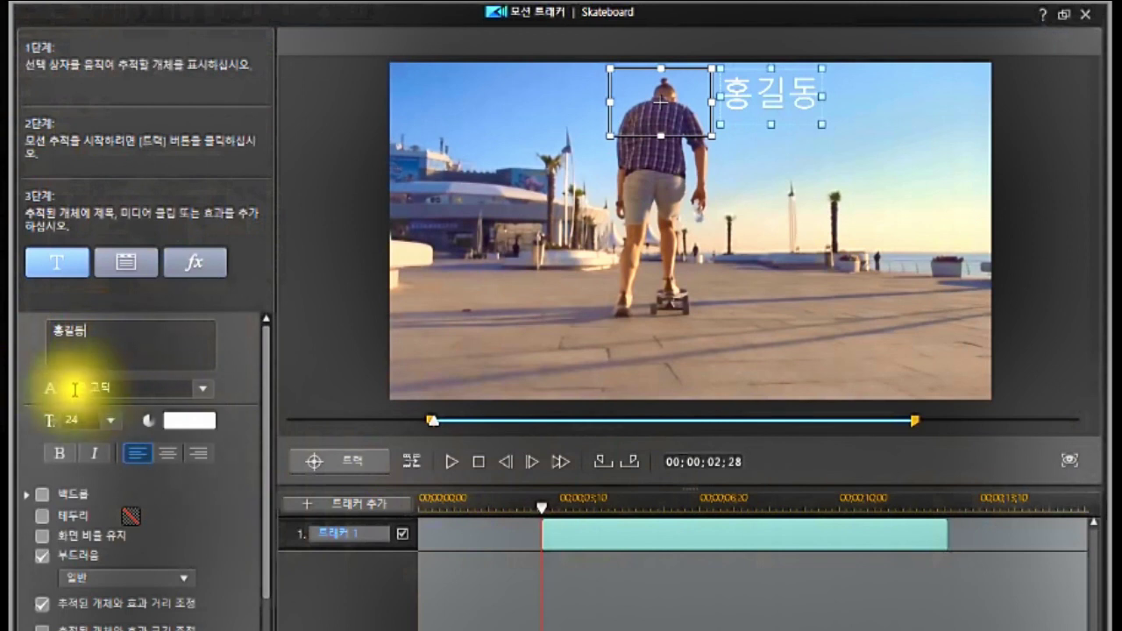
click(201, 389)
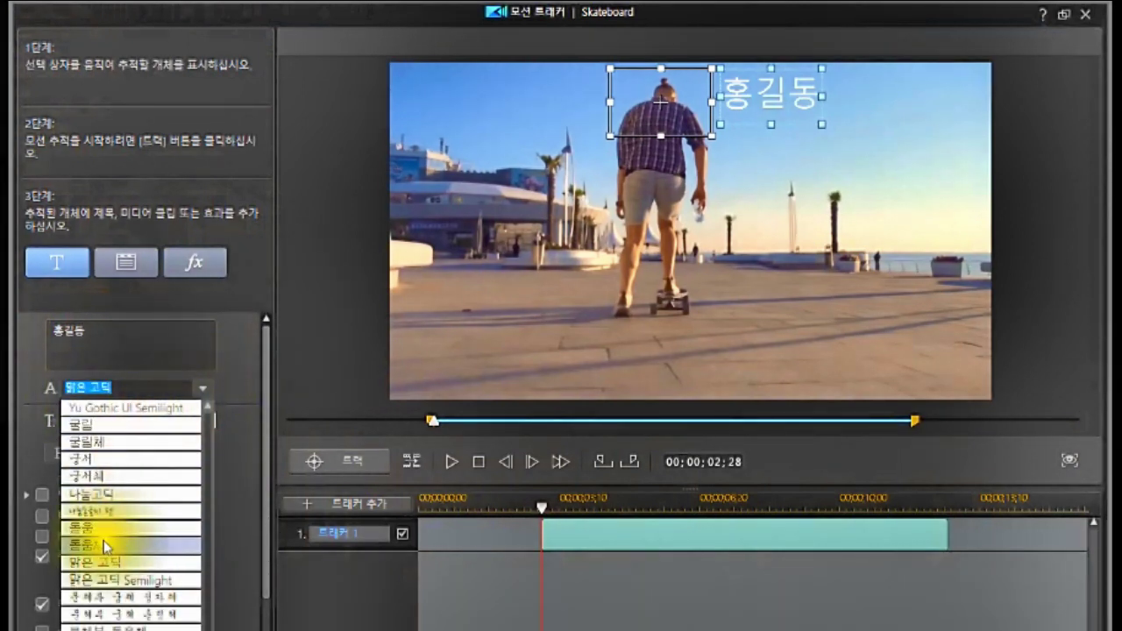
click(85, 426)
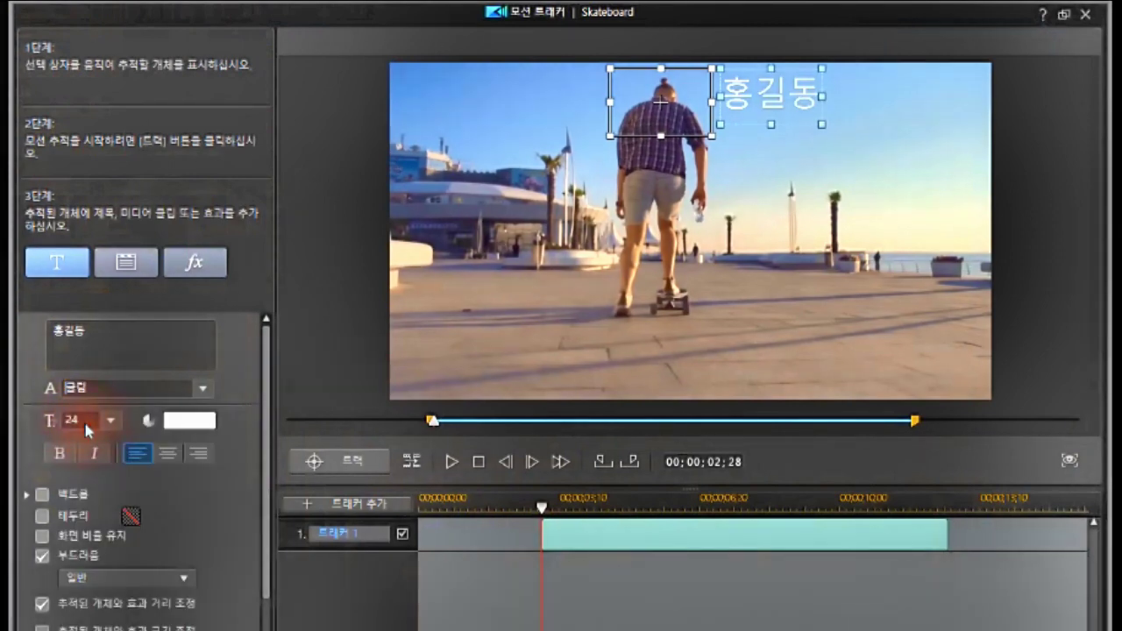
Colour the title text yellow (255, 255, 0) and format it as bold and centred
click(175, 424)
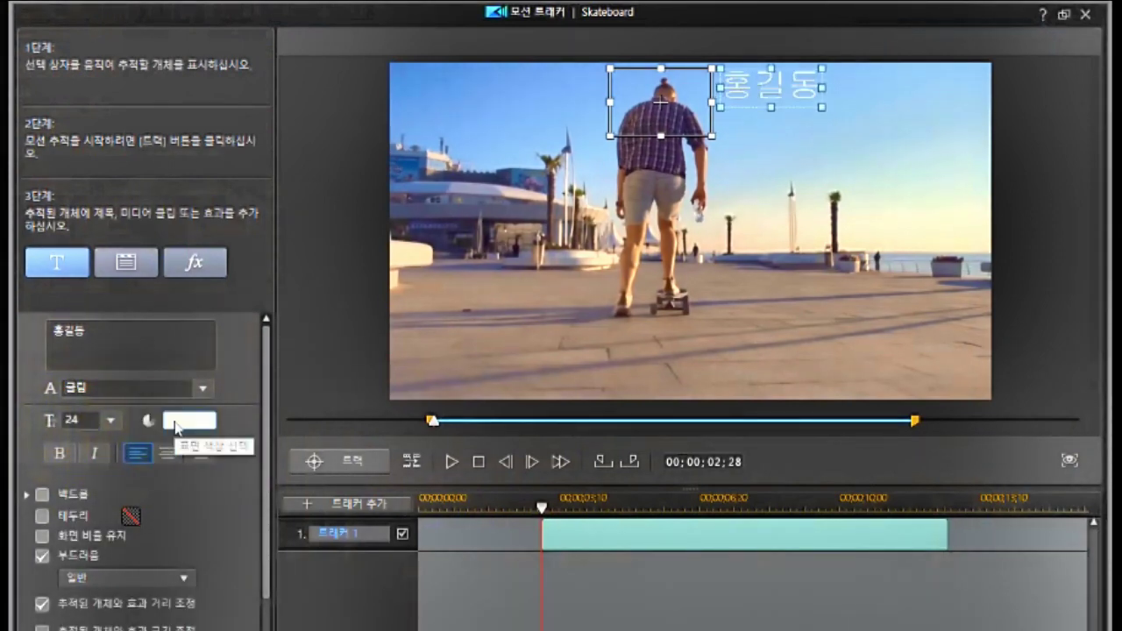
click(176, 426)
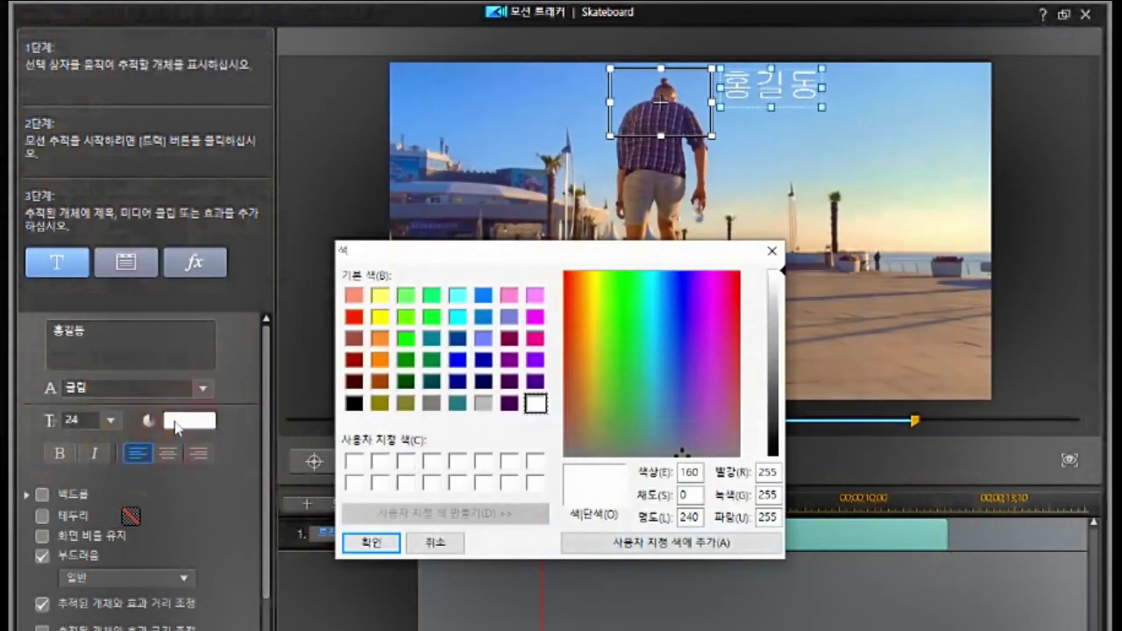
click(381, 322)
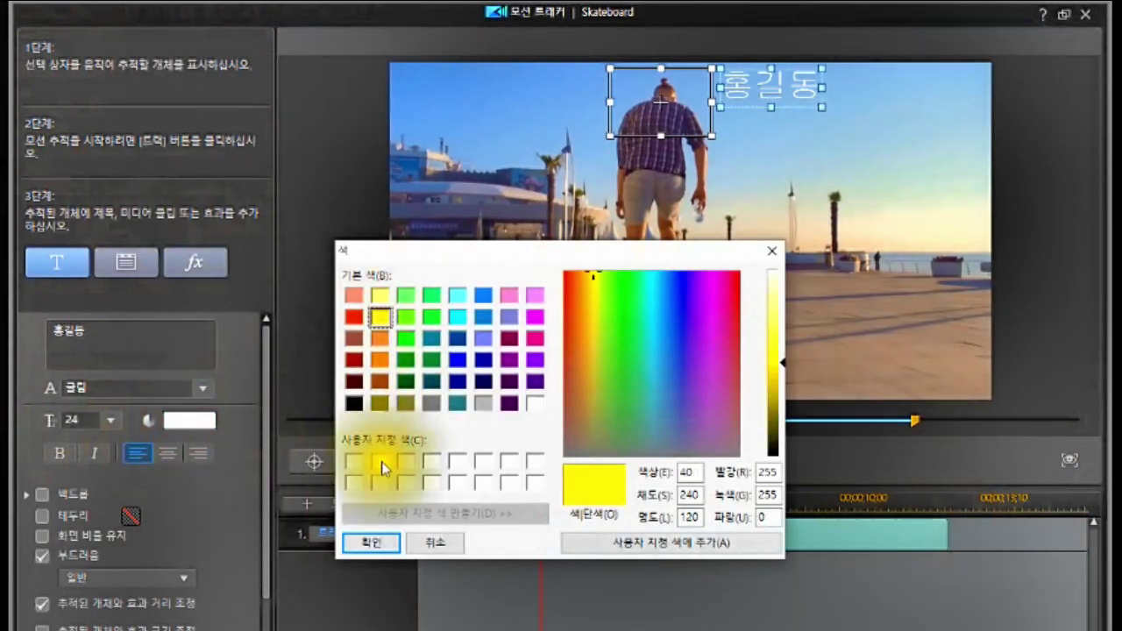
click(367, 545)
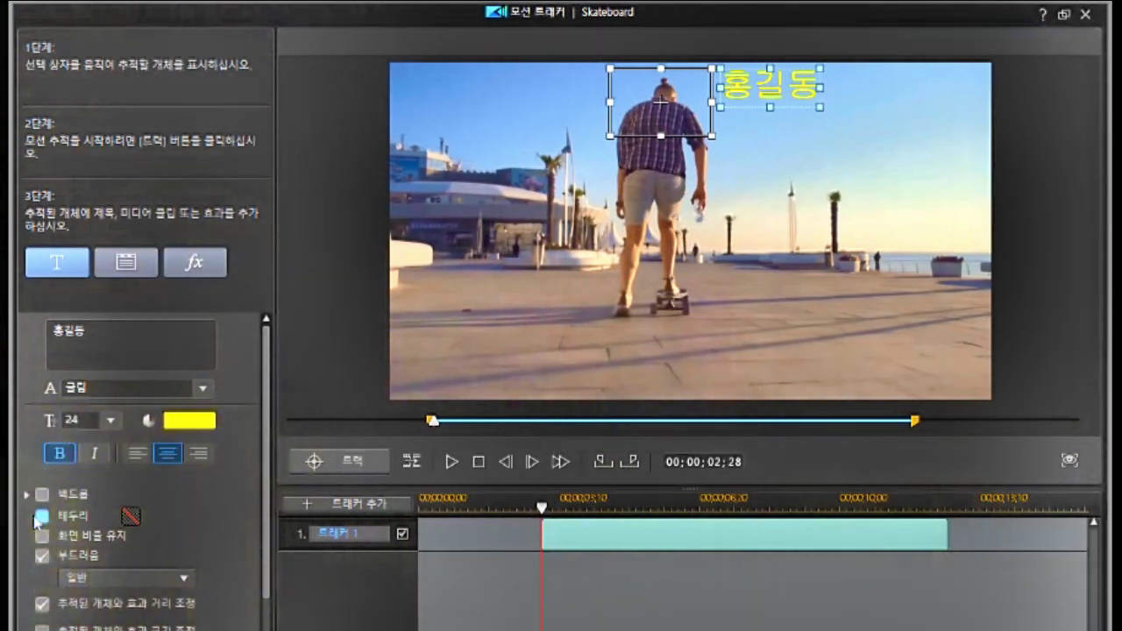
Enable the title's border (테두리) and colour it dark blue (0, 0, 128)
click(41, 517)
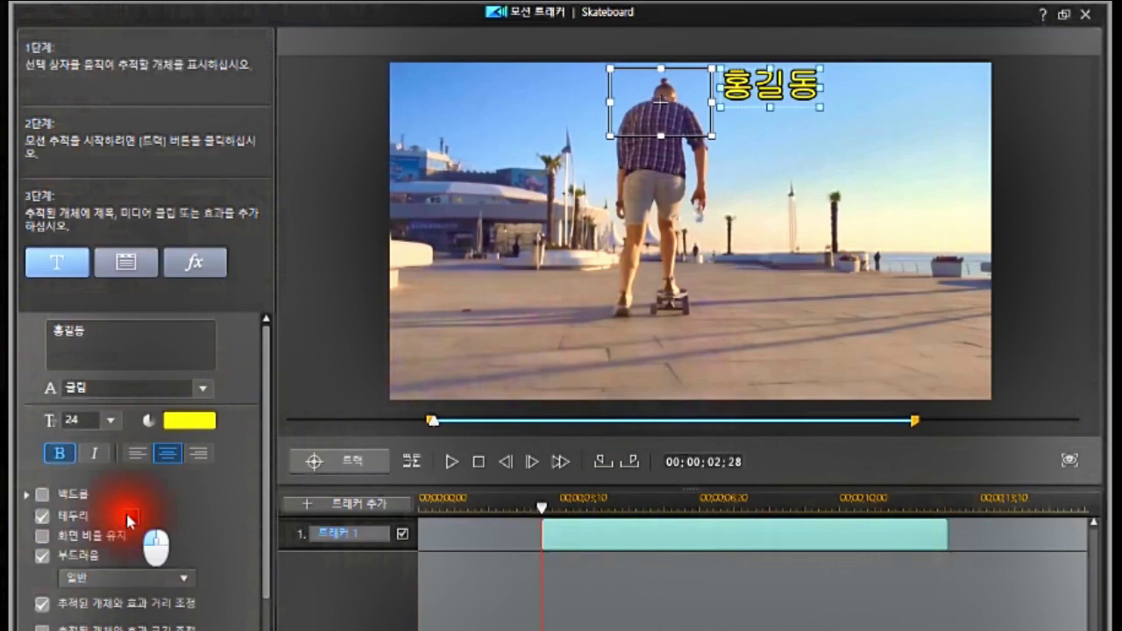
click(130, 518)
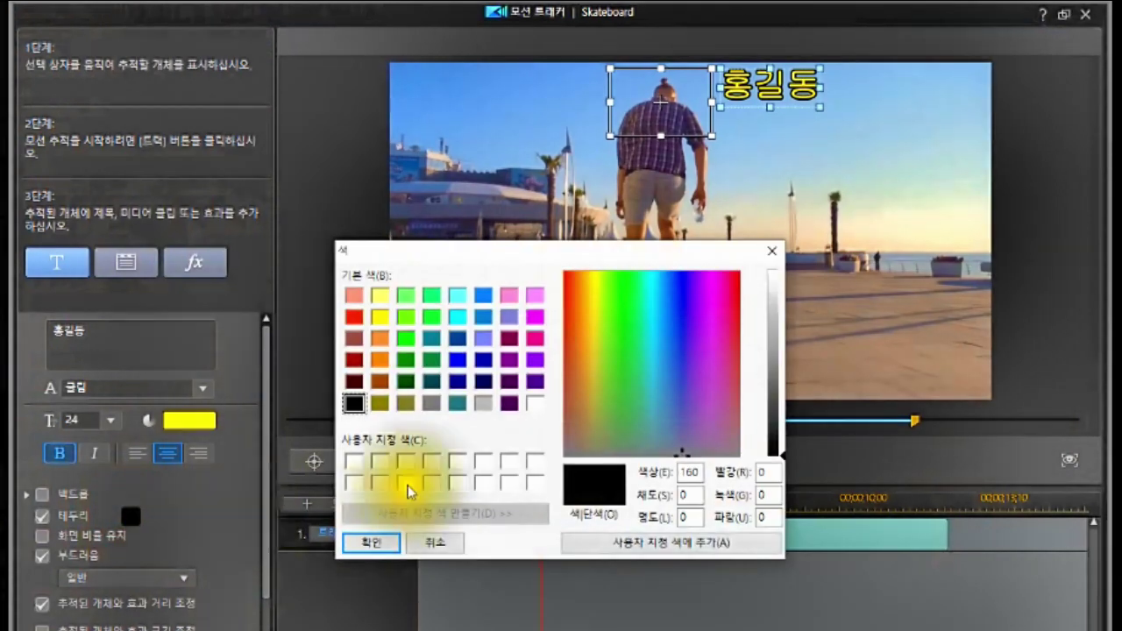
click(459, 383)
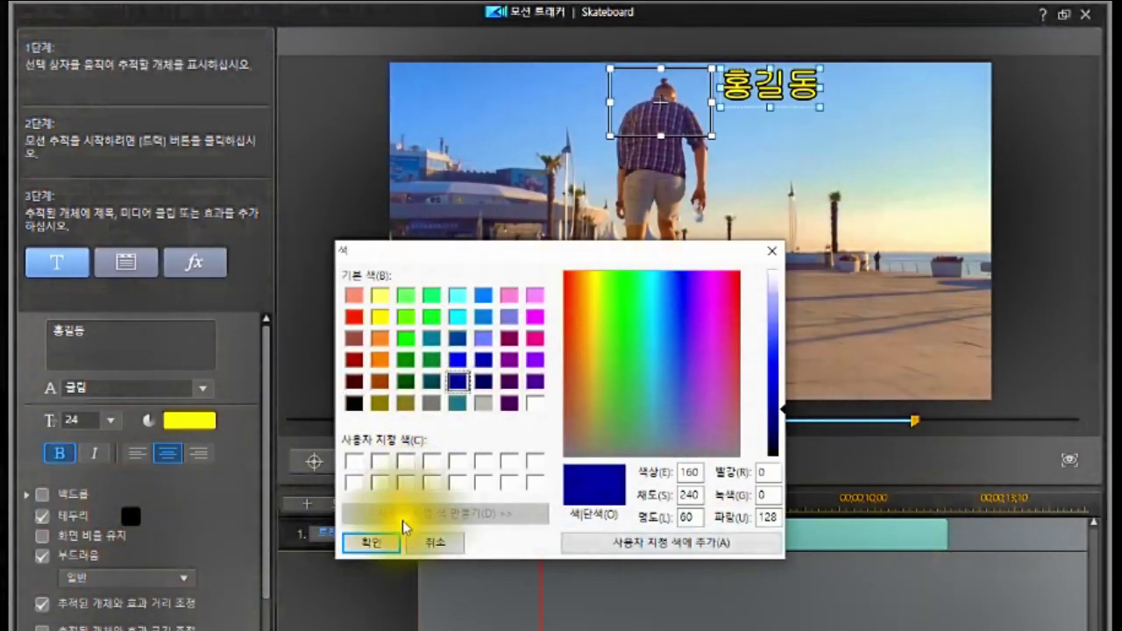
click(372, 542)
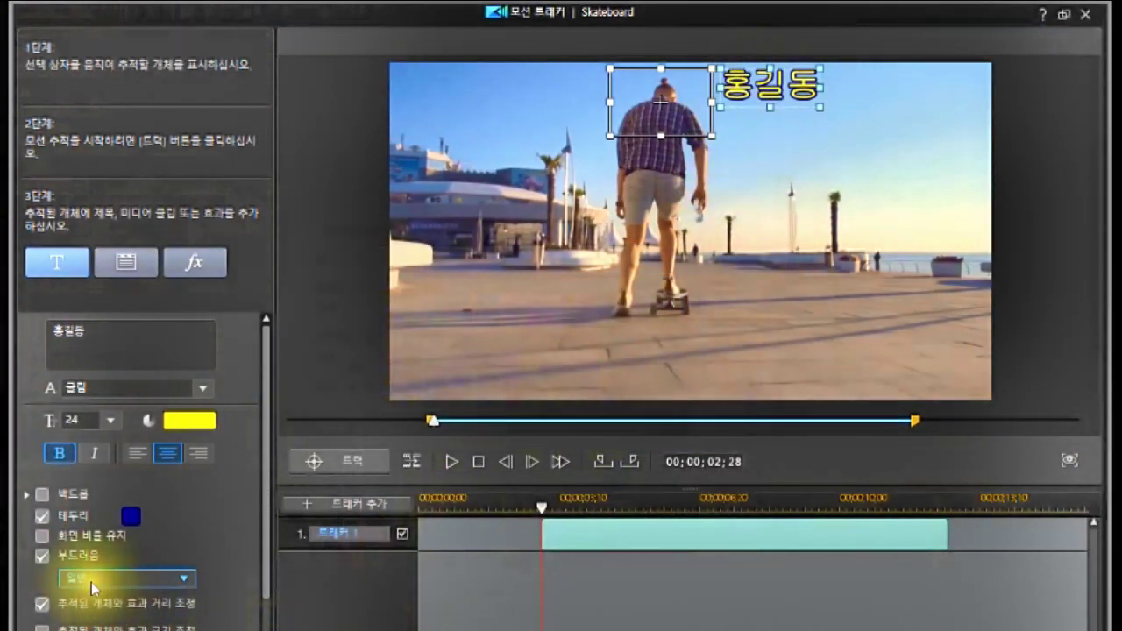
With 화면 비율 유지 enabled, move the title onto the skater just below the tracking box and enlarge it
click(41, 537)
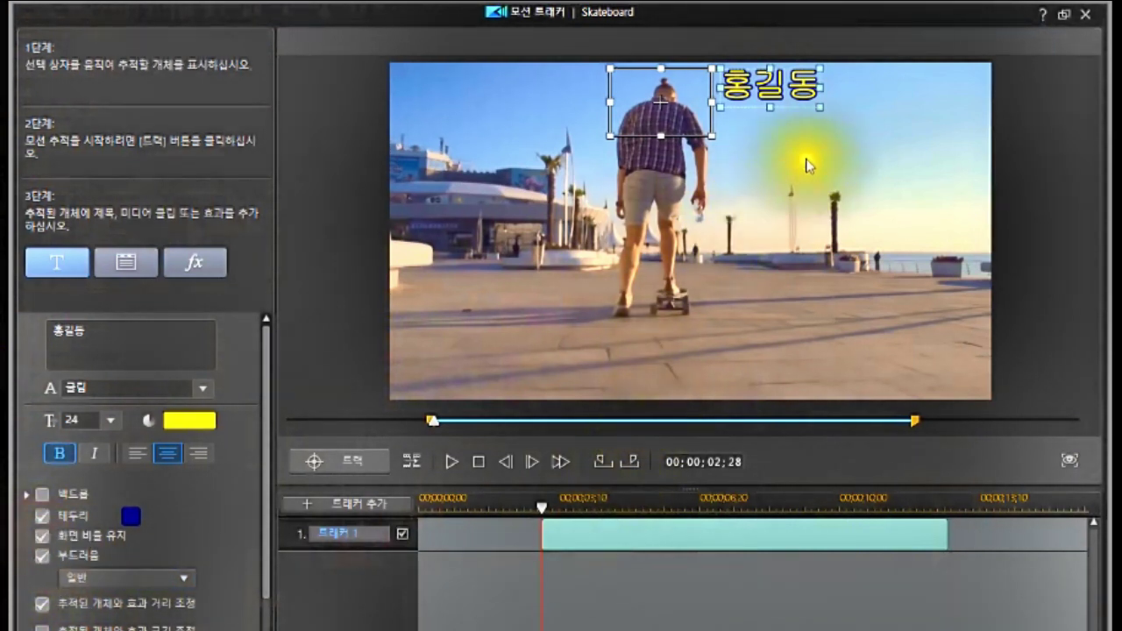
drag(753, 67, 663, 188)
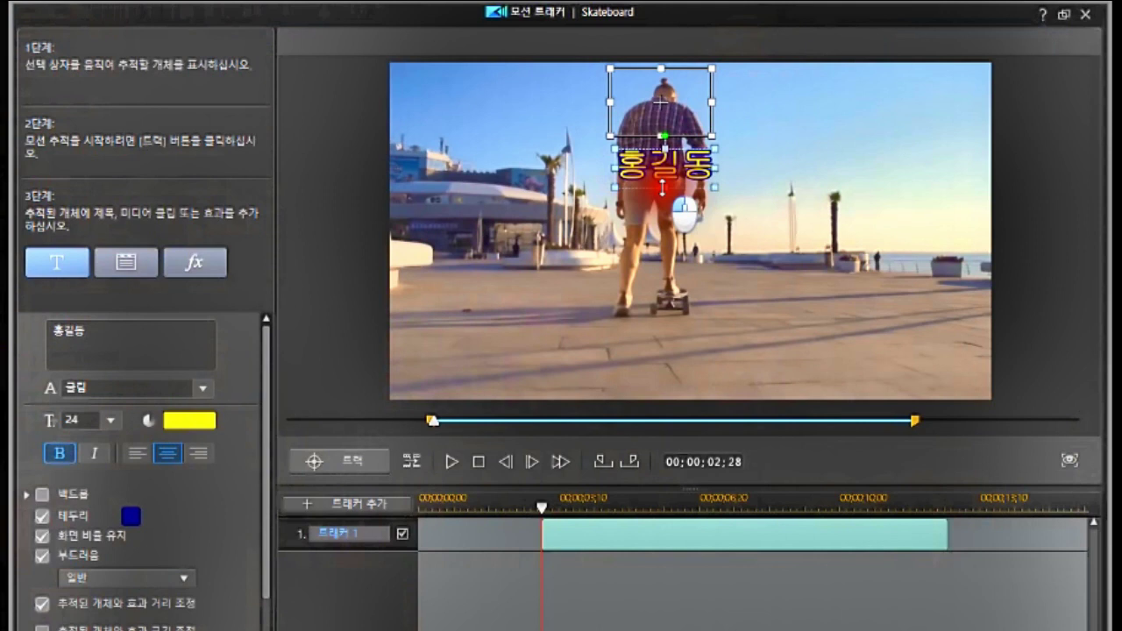
drag(663, 187, 660, 210)
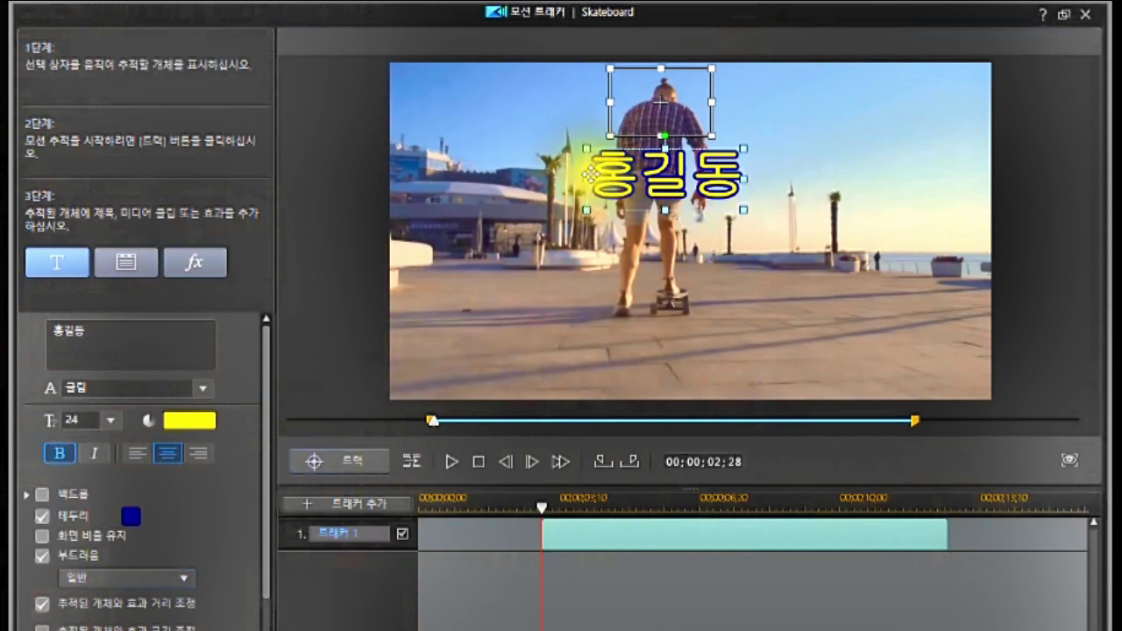
With 화면 비율 유지 disabled, make the title taller and wider, centred on the skater below the tracking box
drag(579, 176, 607, 176)
drag(744, 177, 717, 179)
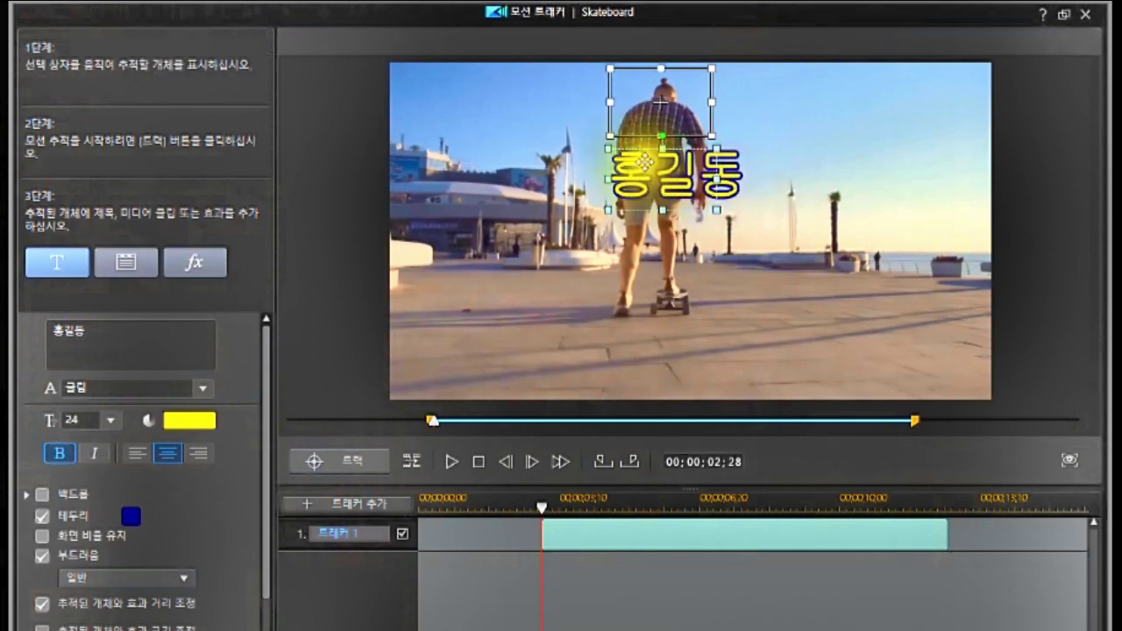
drag(662, 145, 738, 231)
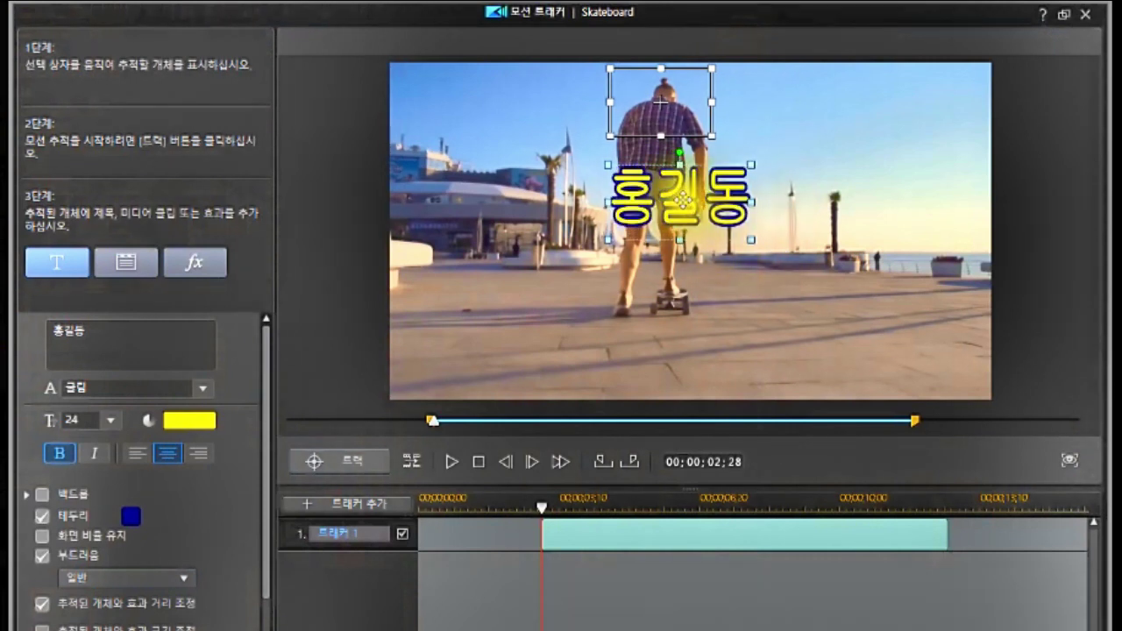
drag(640, 150, 638, 144)
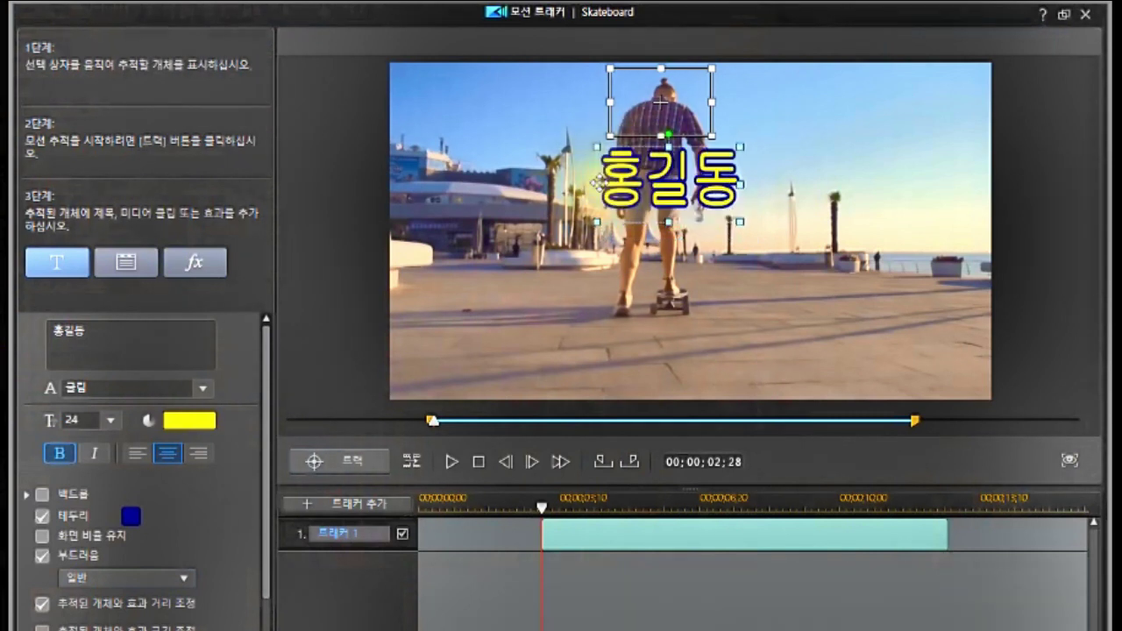
drag(595, 183, 571, 186)
drag(741, 184, 761, 183)
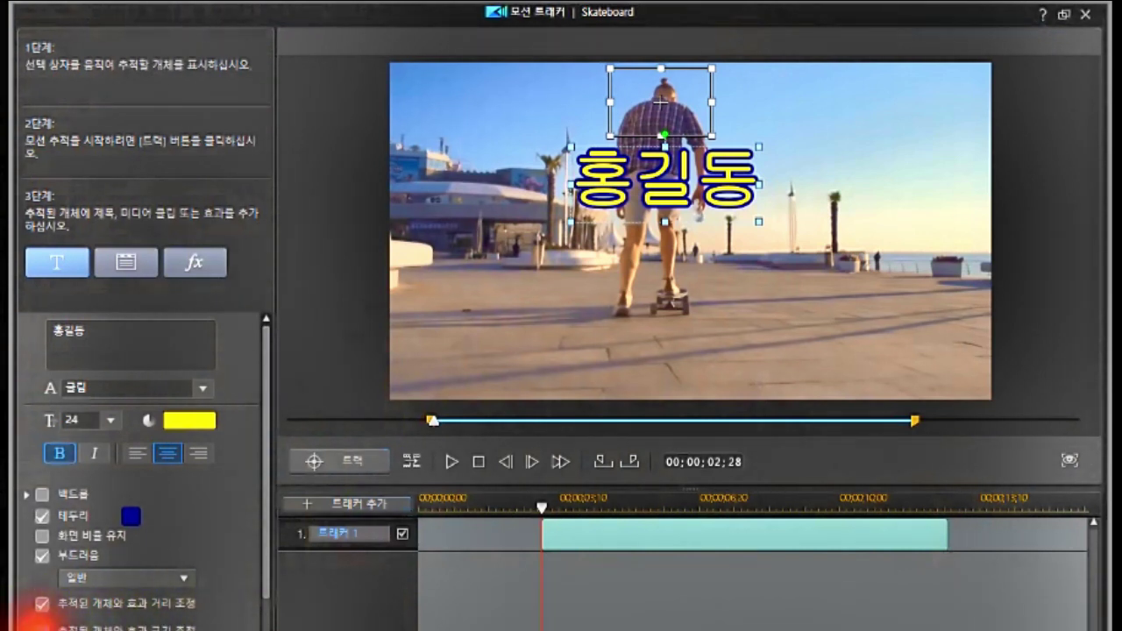
Enable 추적된 개체와 효과 크기 조정 and place the title in the sky to the right of the tracking box
click(40, 626)
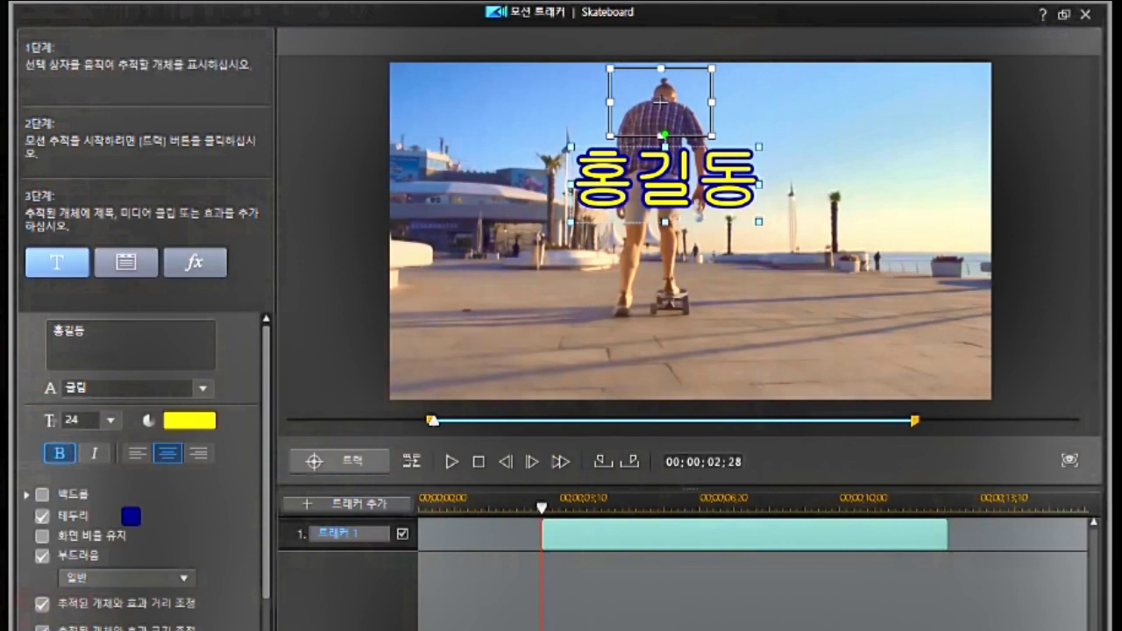
click(540, 511)
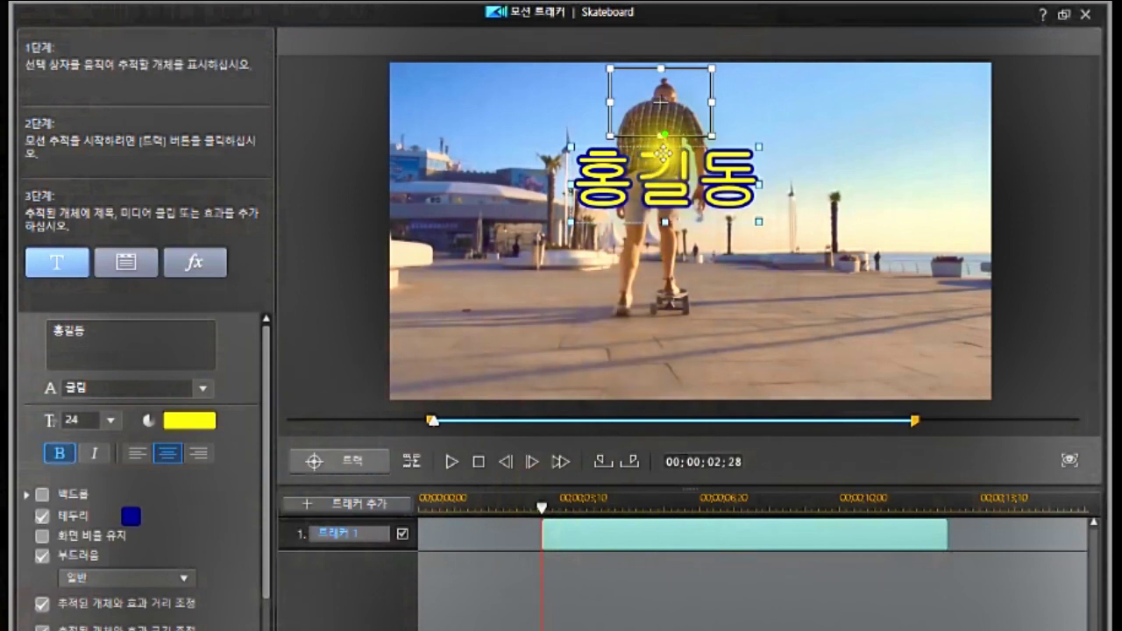
drag(670, 123, 807, 131)
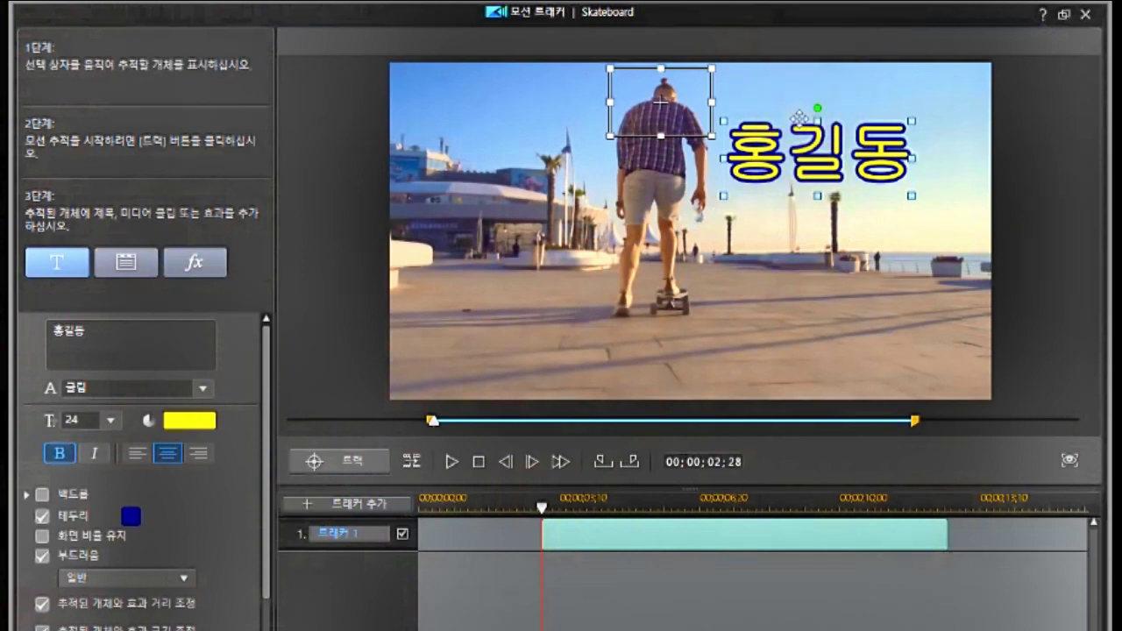
Move the title off the sky and centre it on the skater's back, overlapping the lower edge of the tracking box
drag(798, 116, 481, 132)
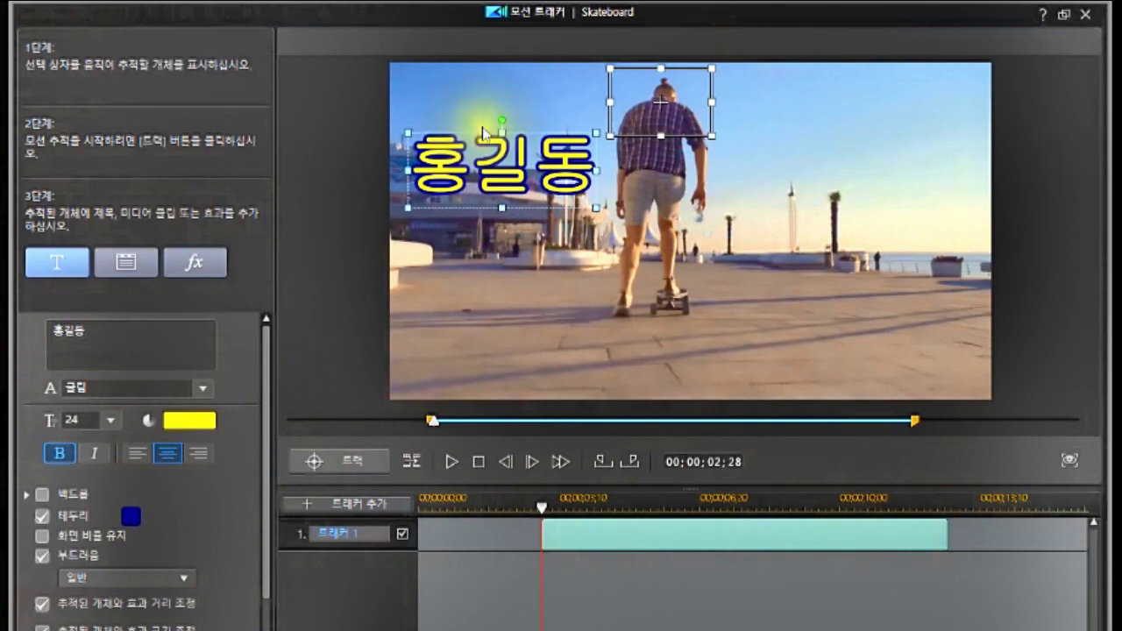
drag(476, 129, 636, 141)
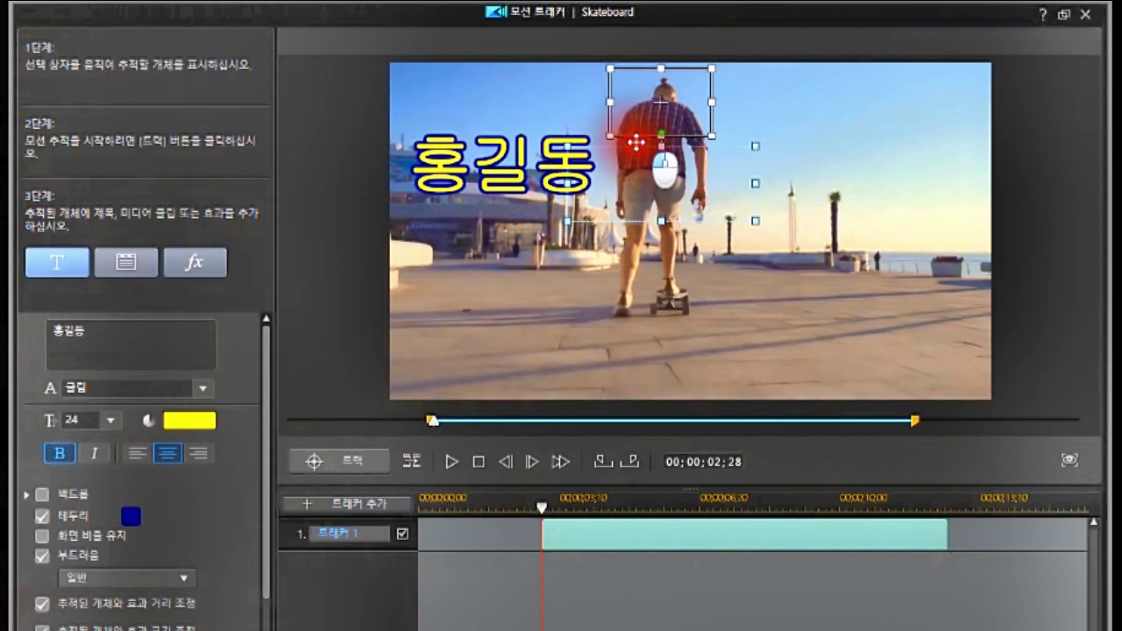
mouse_move(637, 141)
mouse_down()
mouse_move(639, 65)
mouse_move(637, 119)
mouse_up()
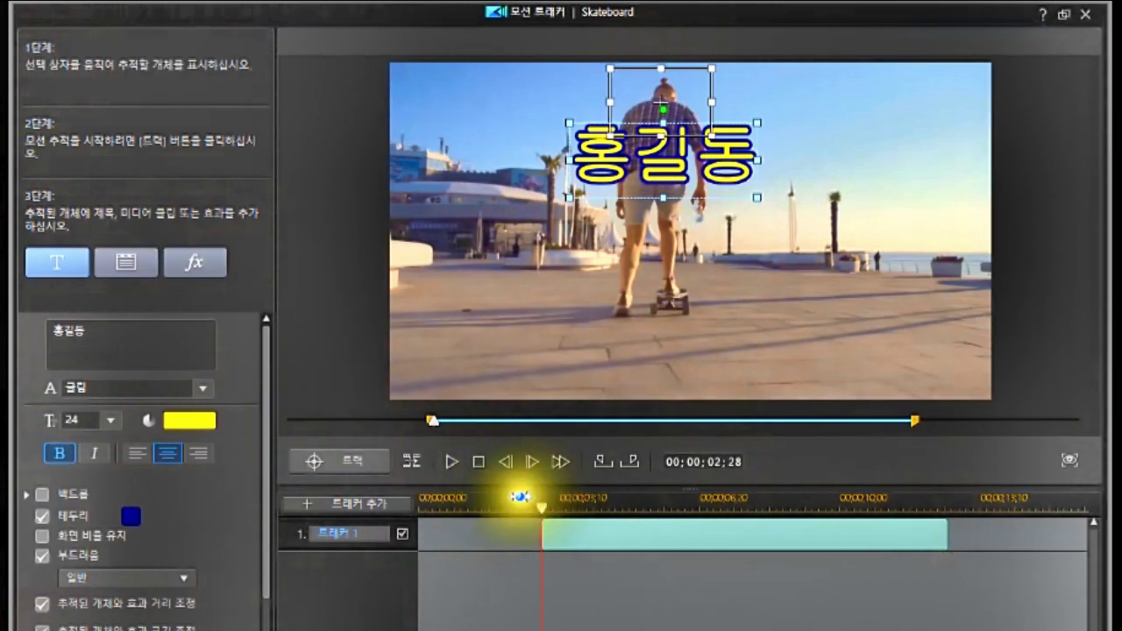
Play the clip to preview how the title follows the tracked skater
click(452, 463)
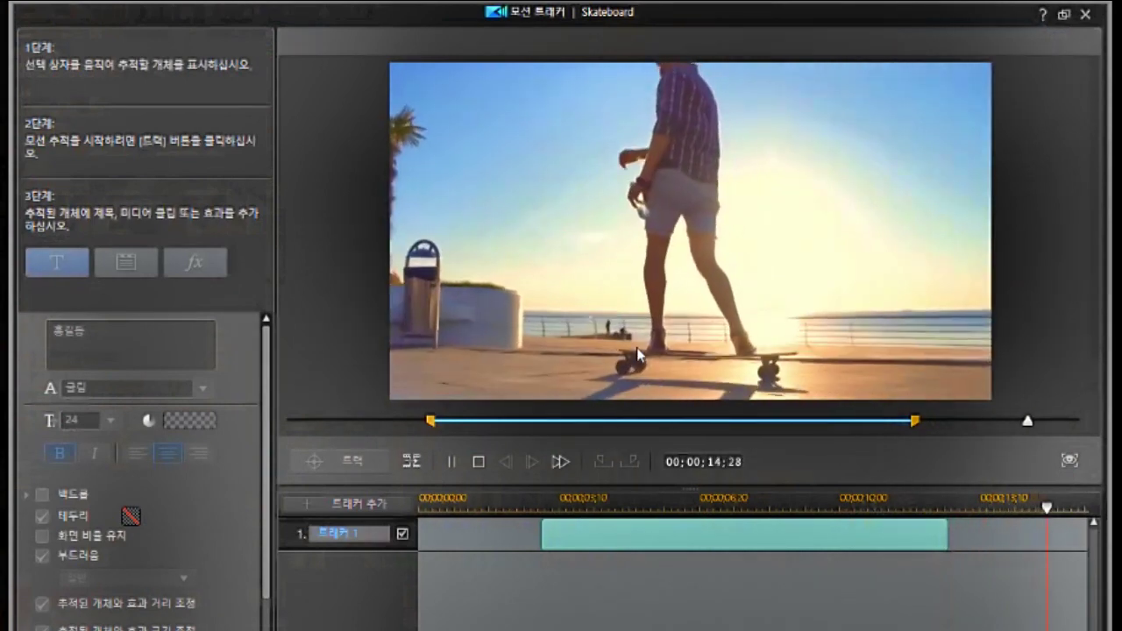
click(635, 343)
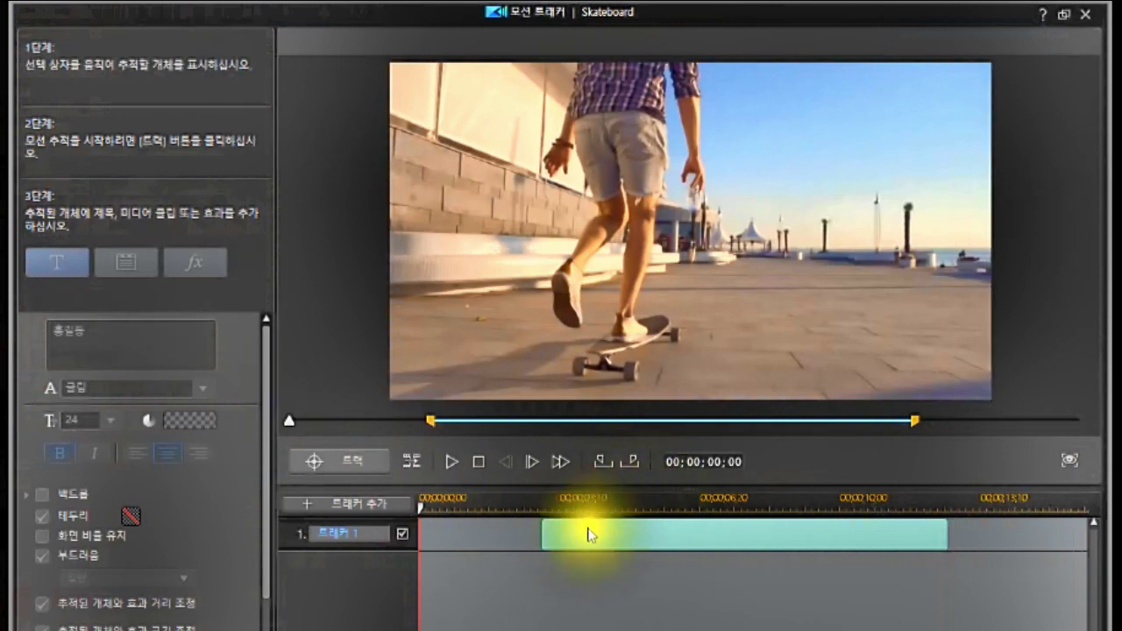
click(448, 463)
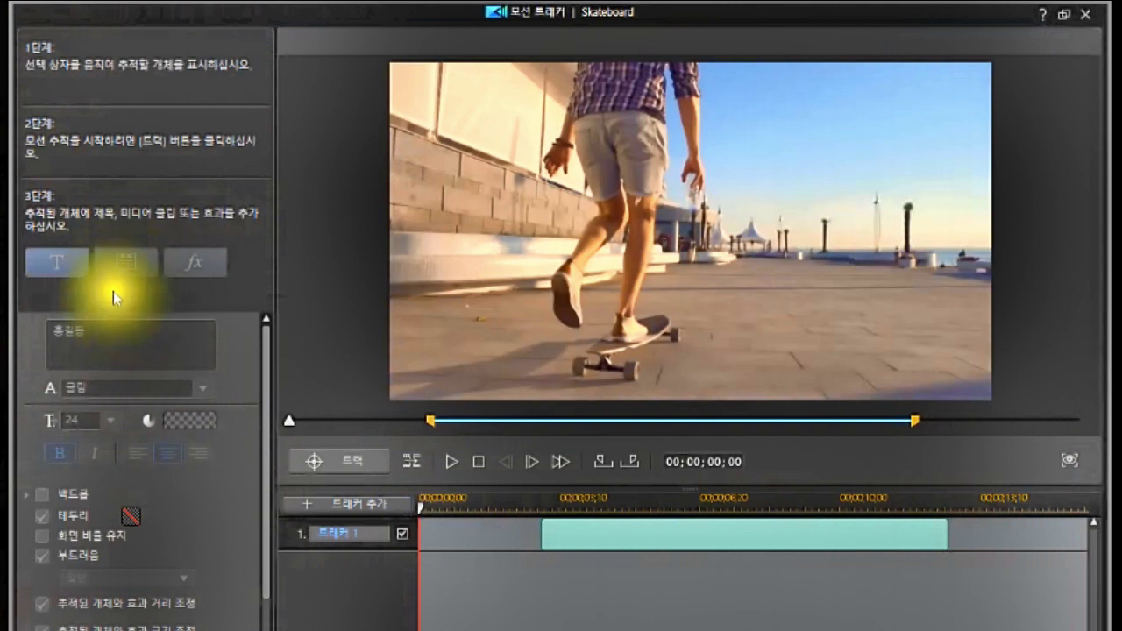
At 00;00;02;28, where the tracked range starts, remove the attached title and switch the tracked attachment to a media clip
click(123, 260)
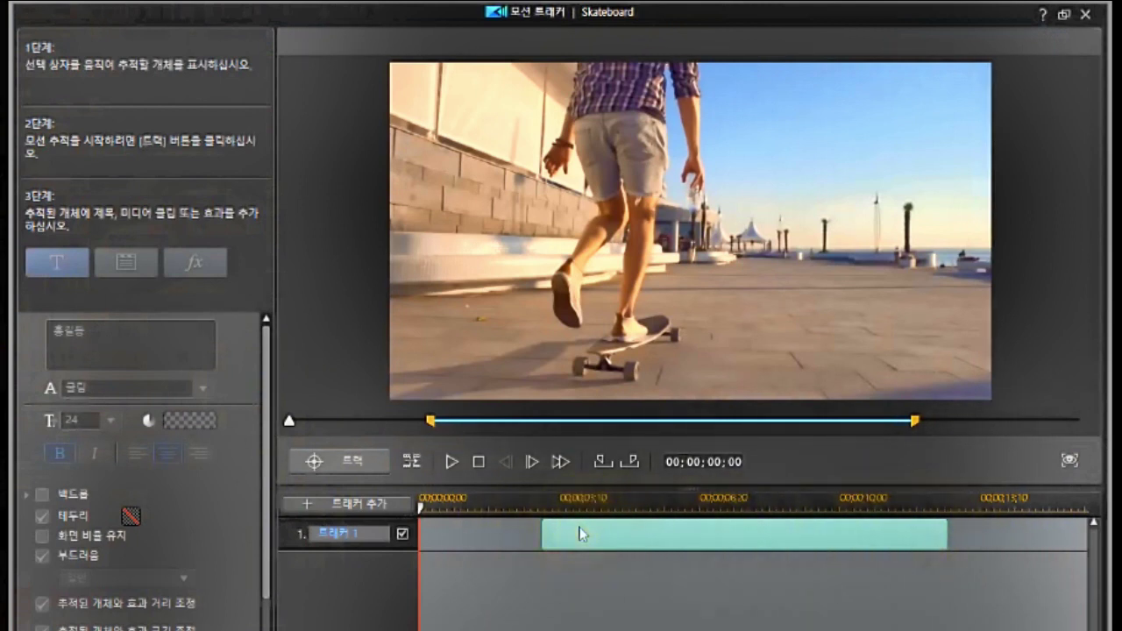
click(419, 515)
drag(419, 516, 545, 556)
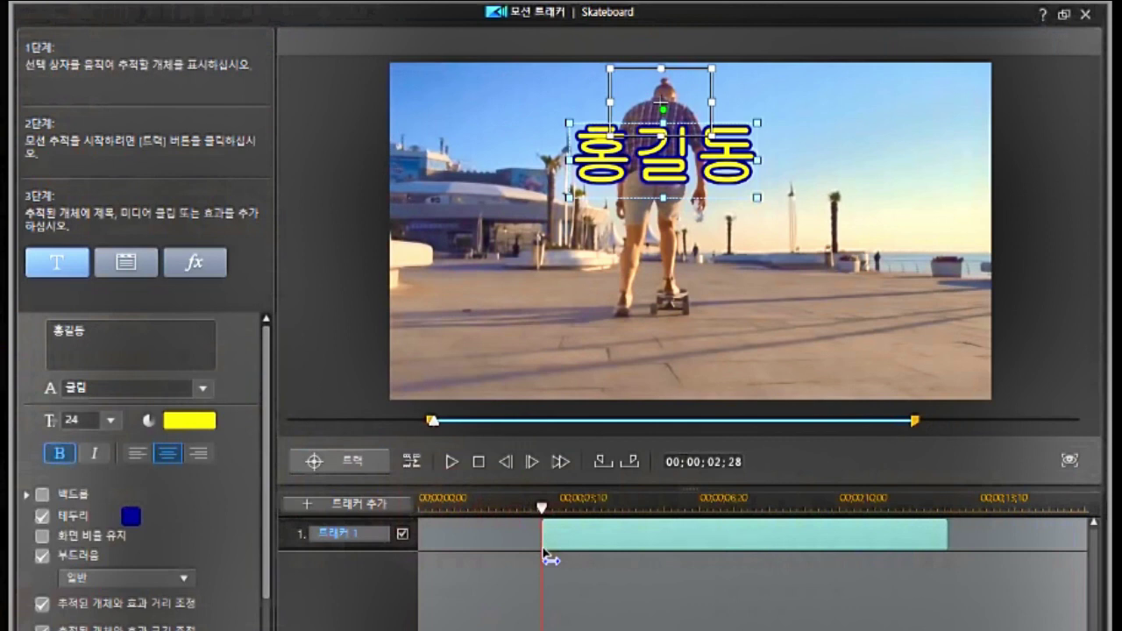
click(127, 267)
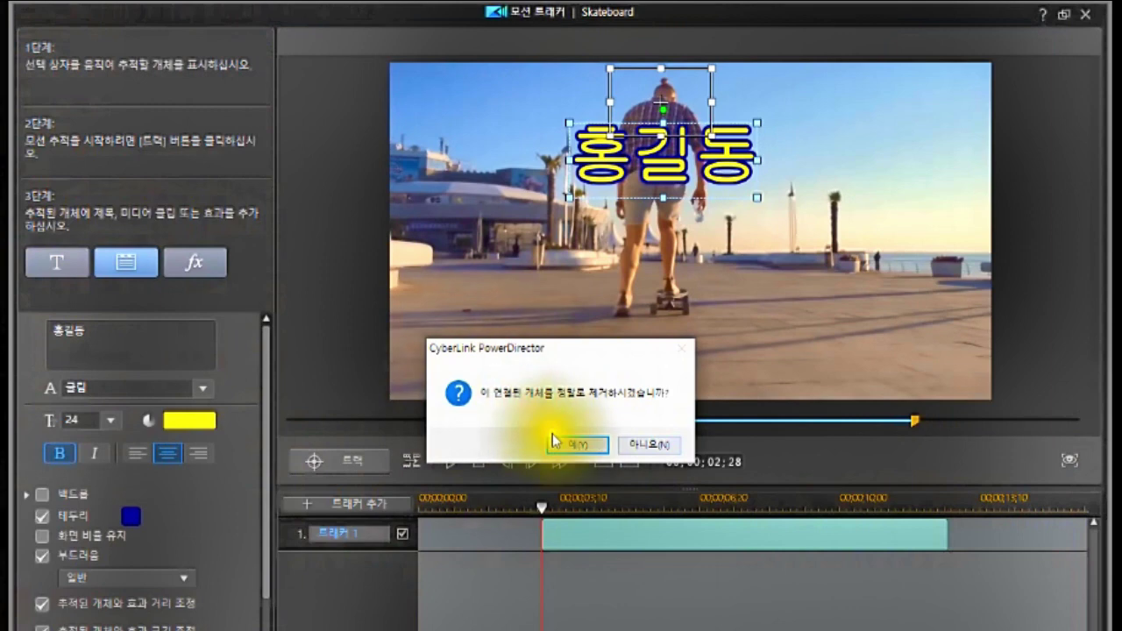
click(578, 445)
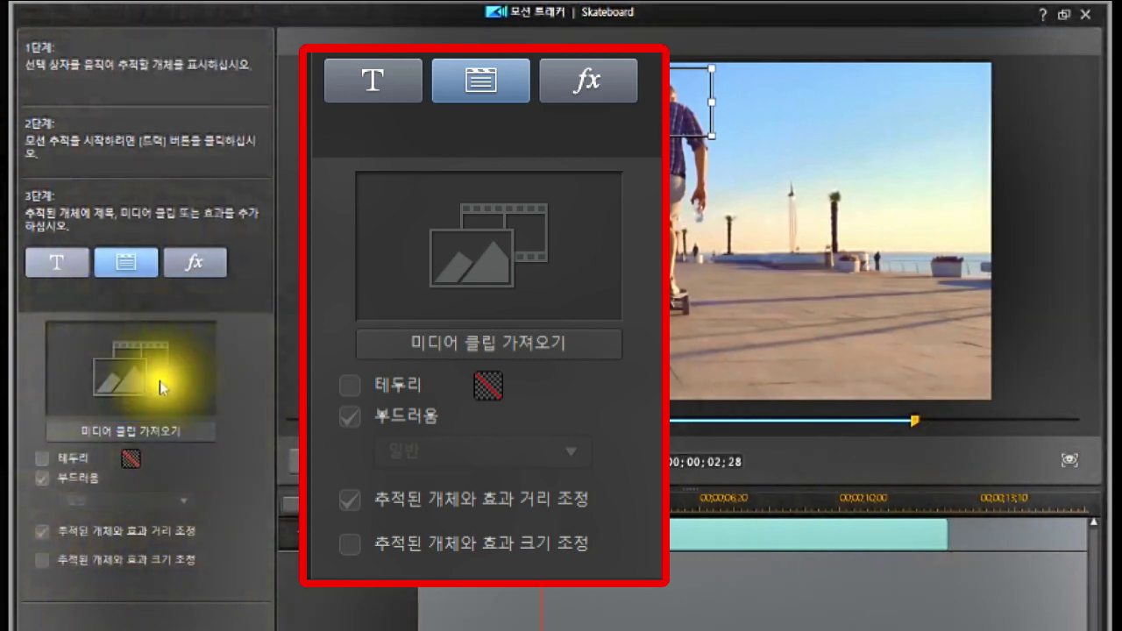
Import 526.gif from the hard drive folder "#14_모션트래커에 타이틀과 이미지 추가하기" as the tracked media clip
click(124, 431)
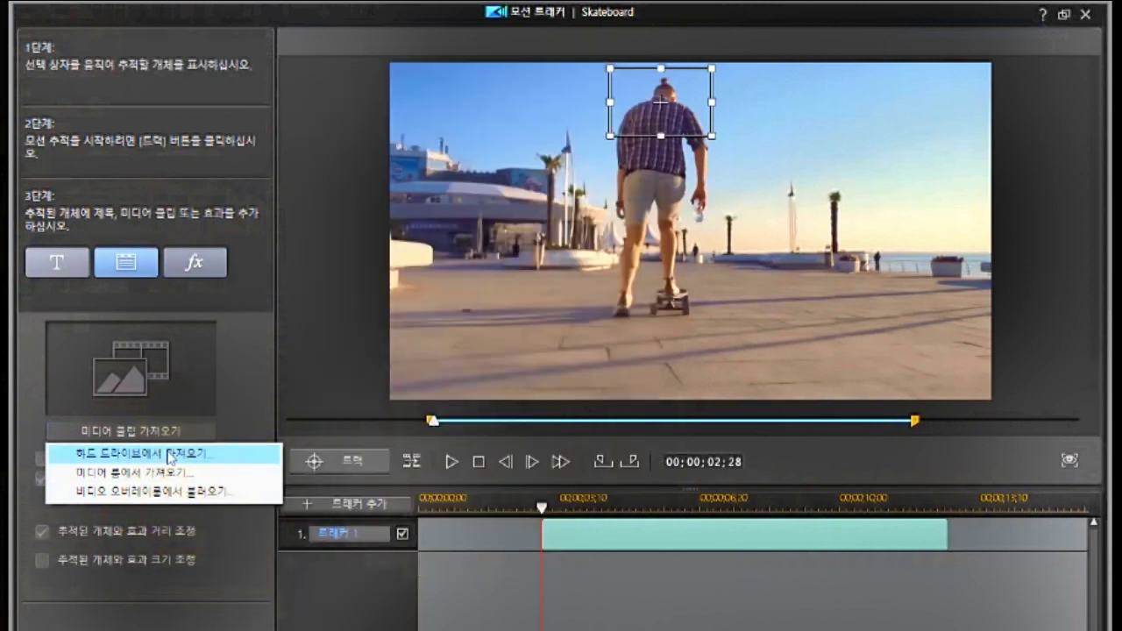
click(169, 456)
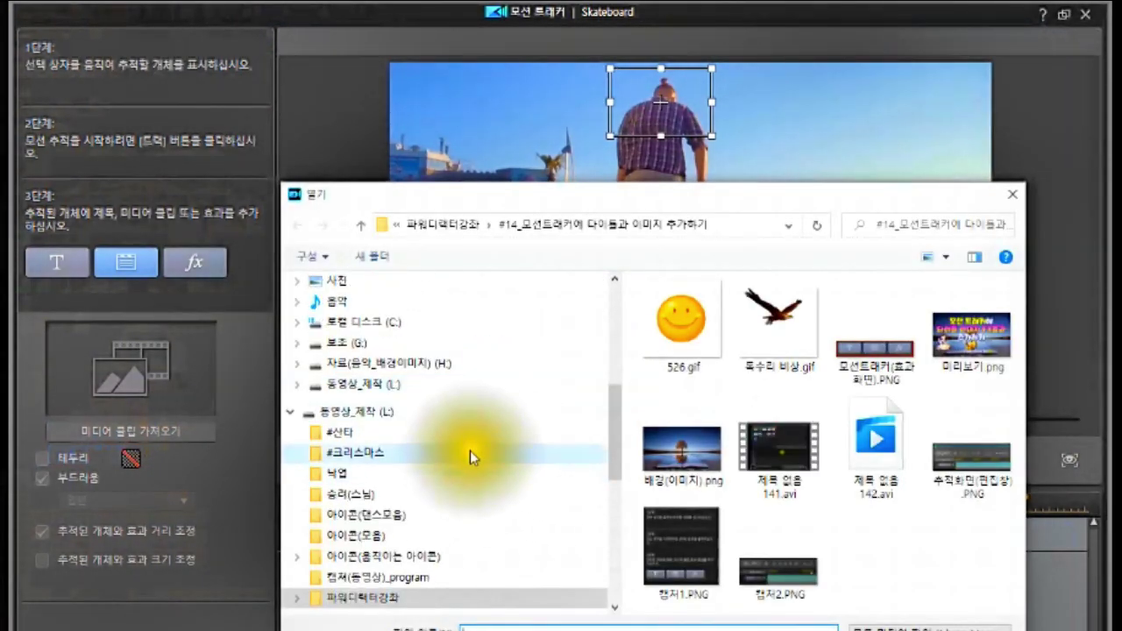
scroll(412, 453, down, 1)
scroll(412, 453, down, 5)
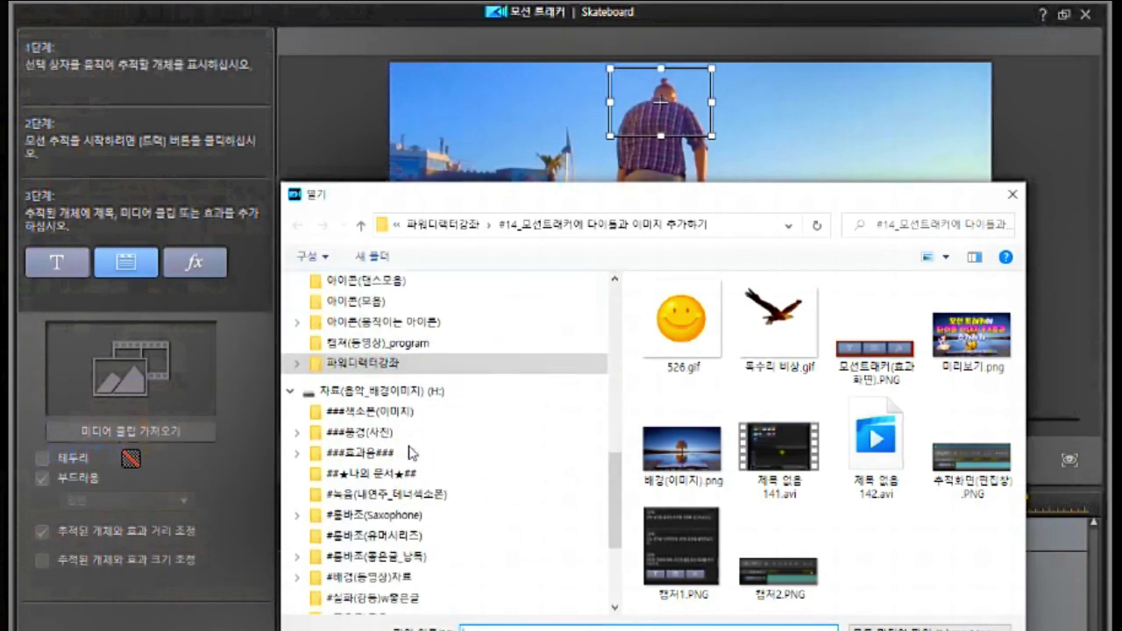
scroll(410, 451, up, 1)
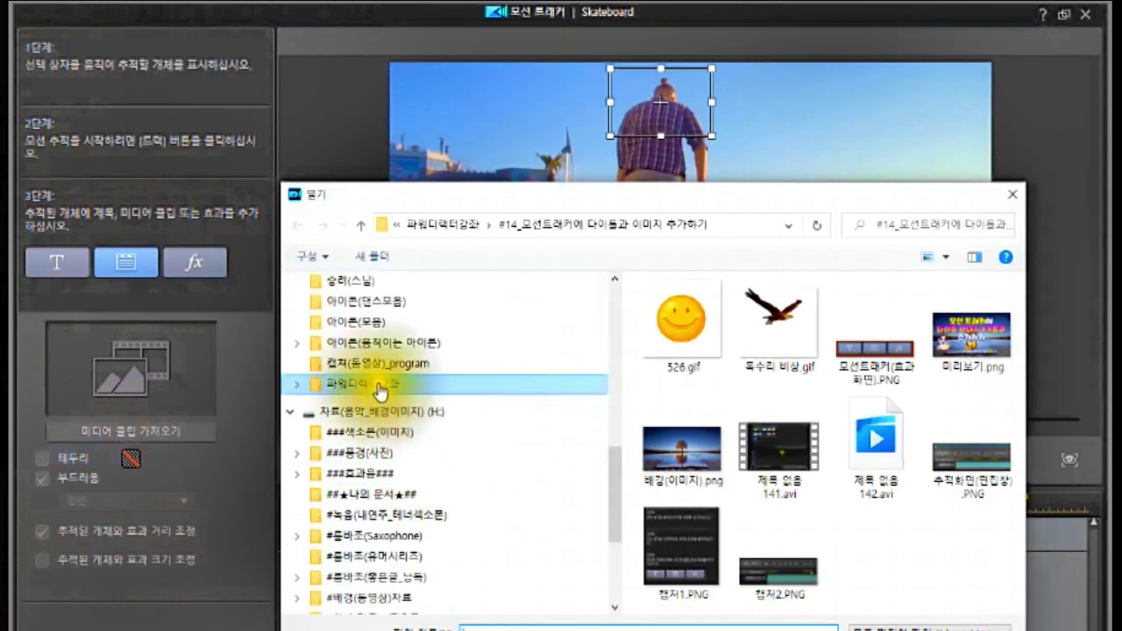
click(295, 385)
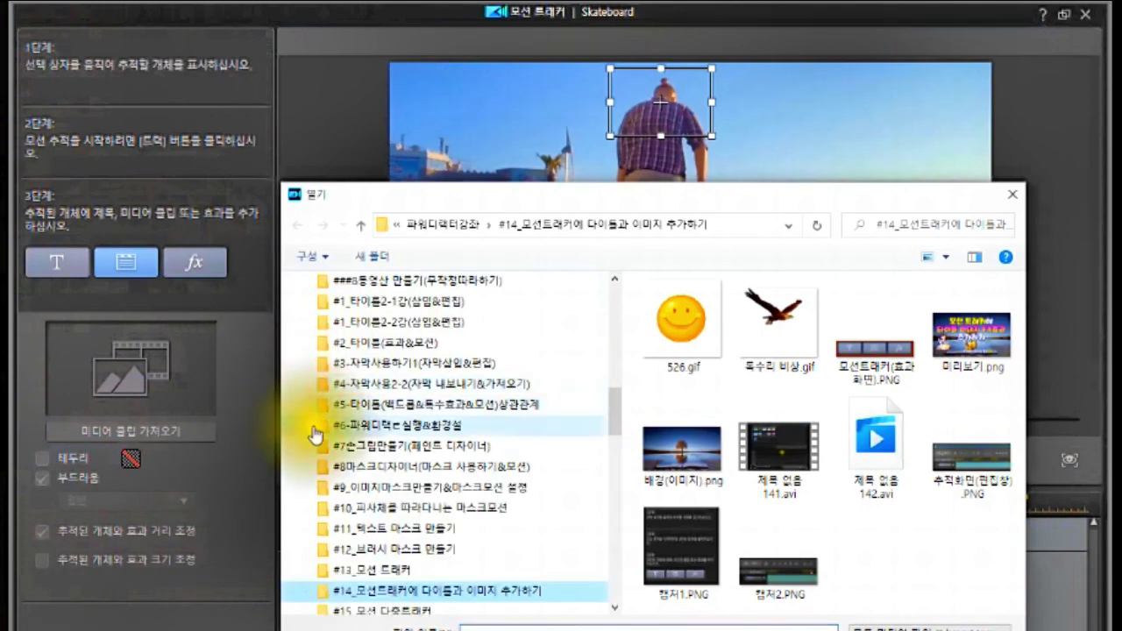
scroll(412, 513, down, 1)
scroll(416, 516, down, 1)
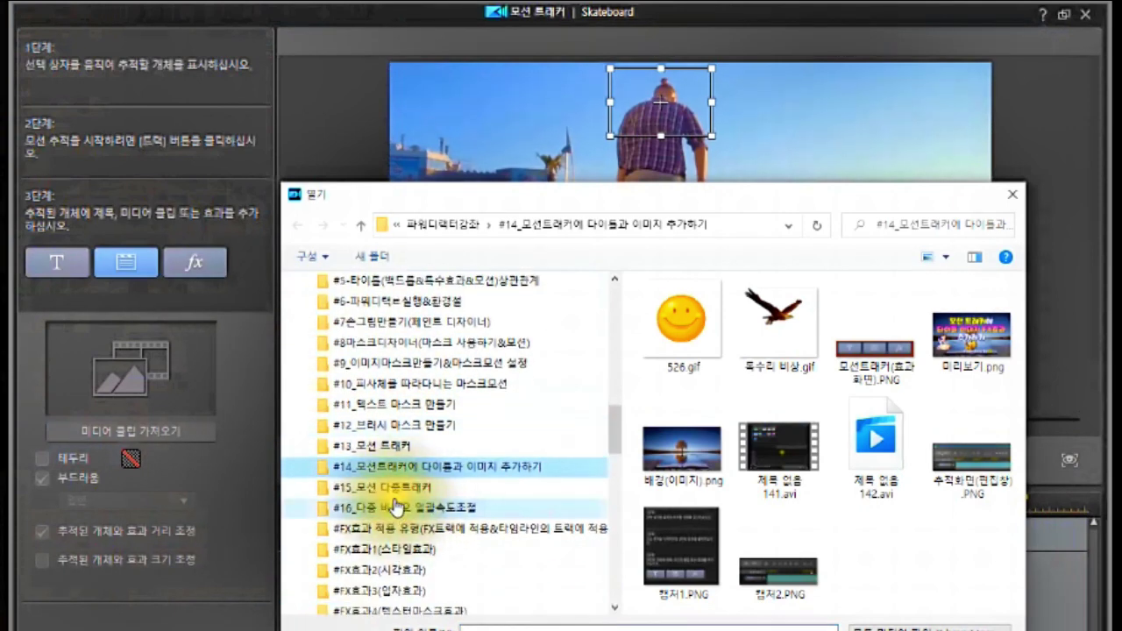
click(383, 471)
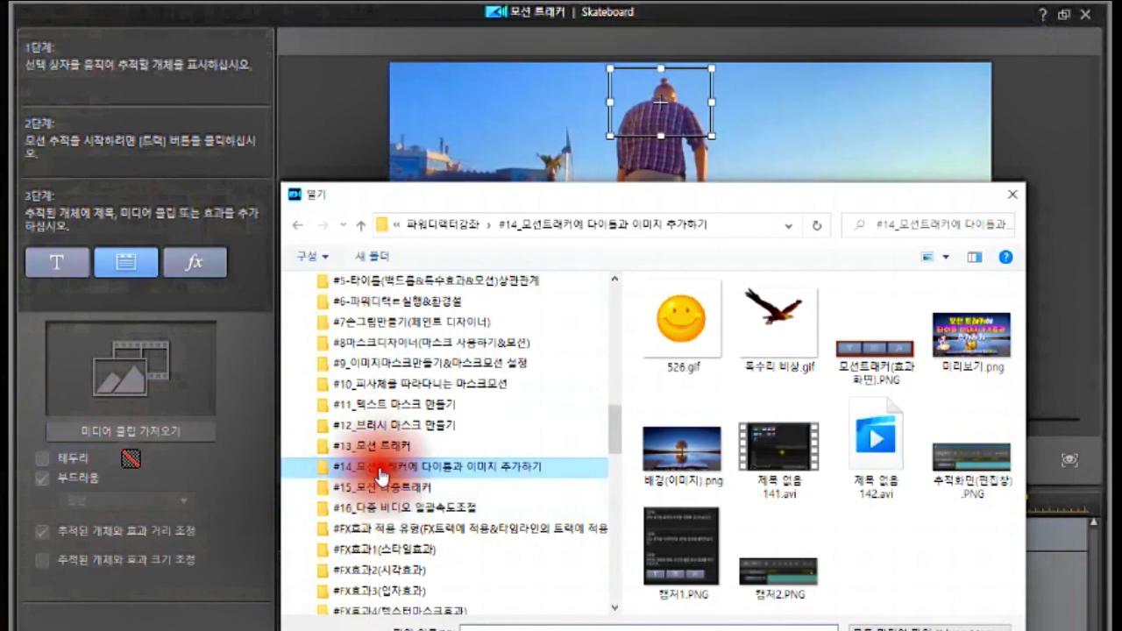
click(675, 331)
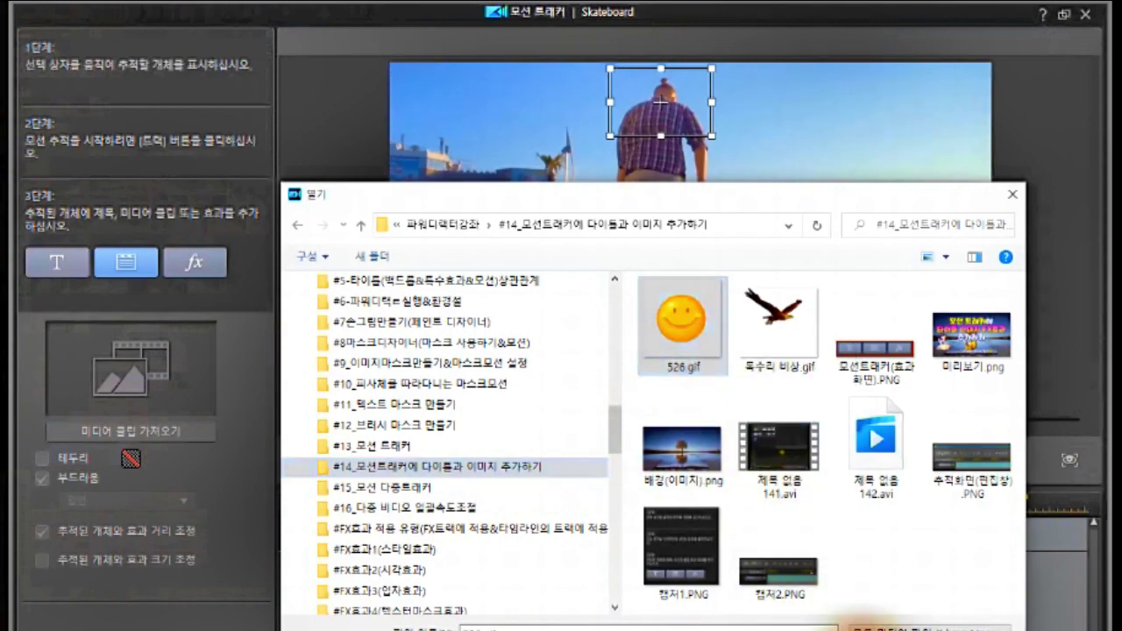
click(868, 626)
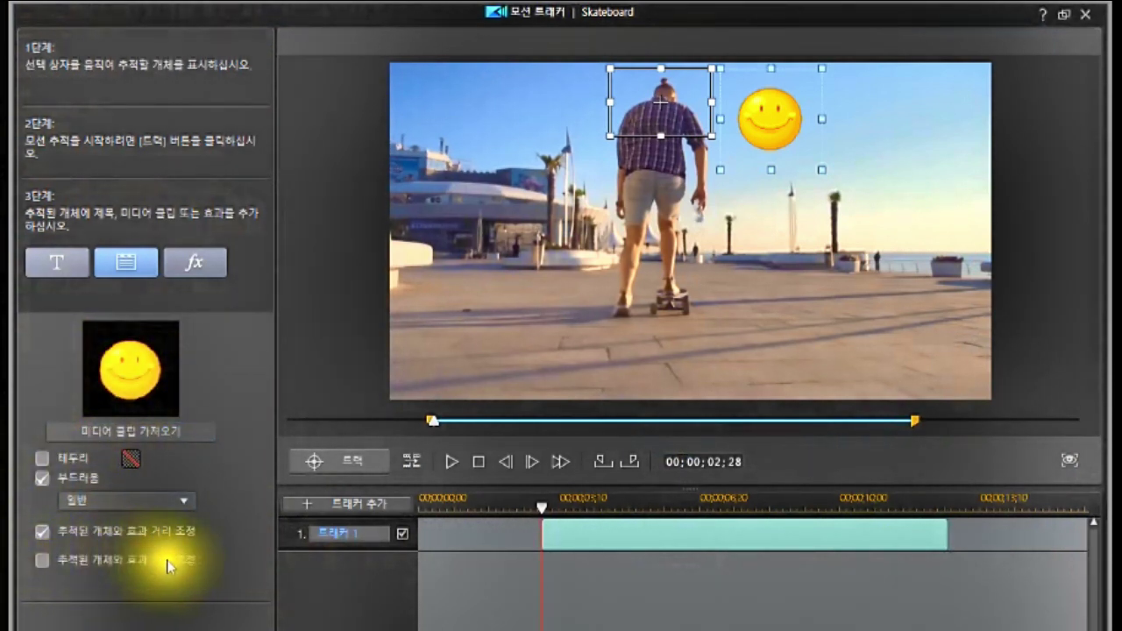
Keep 추적된 개체와 효과 거리 조정 enabled and place the smiley image on the skater's back
click(41, 532)
click(42, 533)
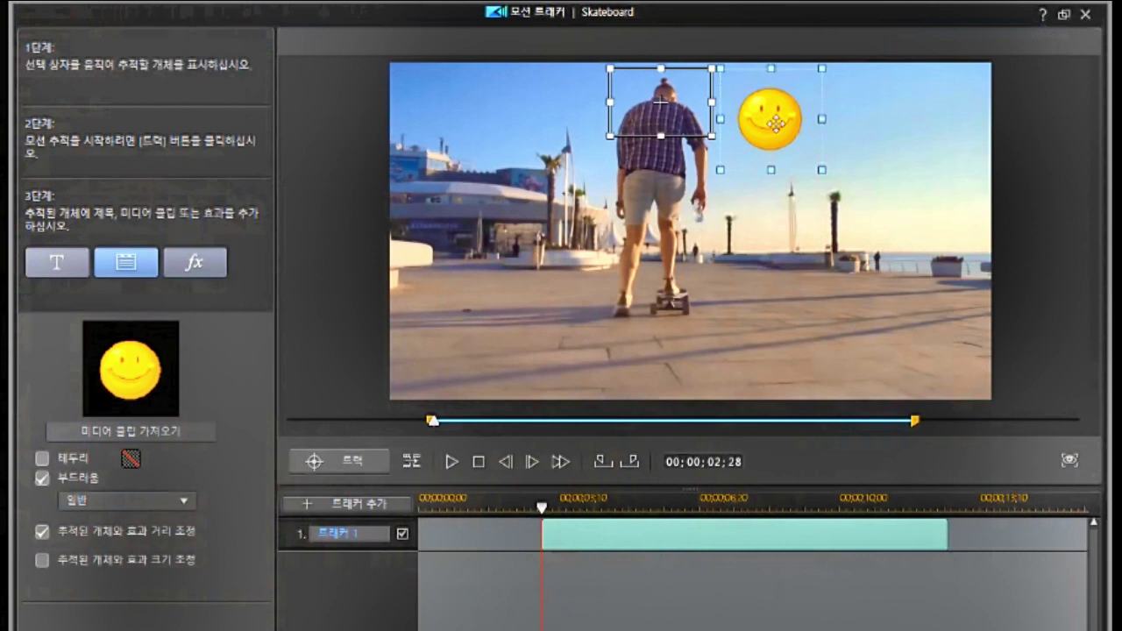
click(775, 123)
click(775, 123)
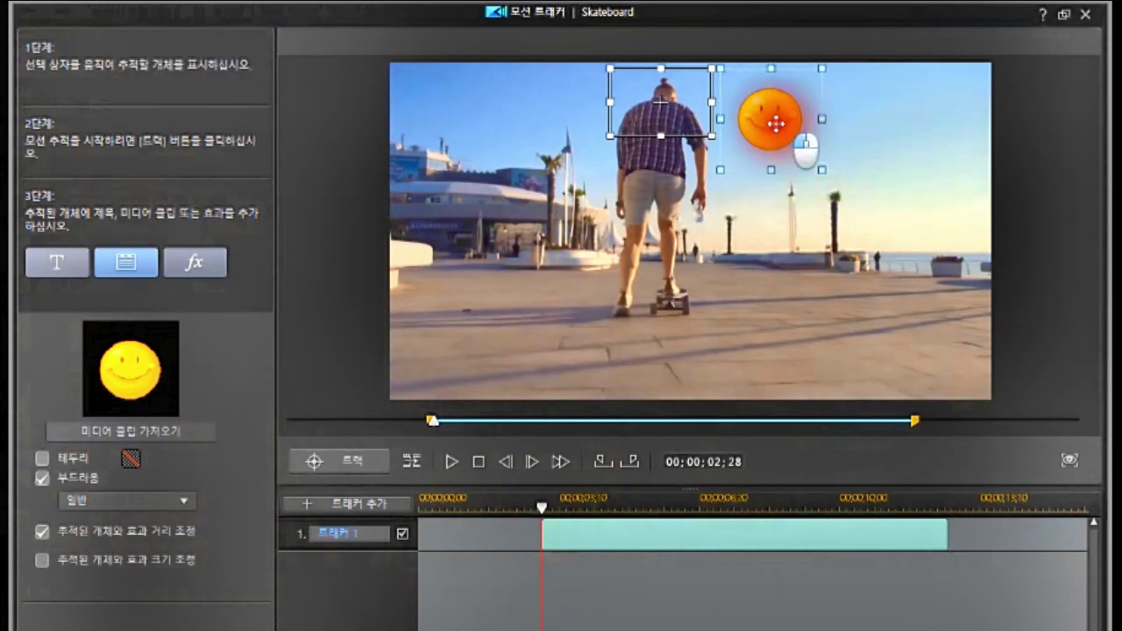
drag(775, 123, 668, 140)
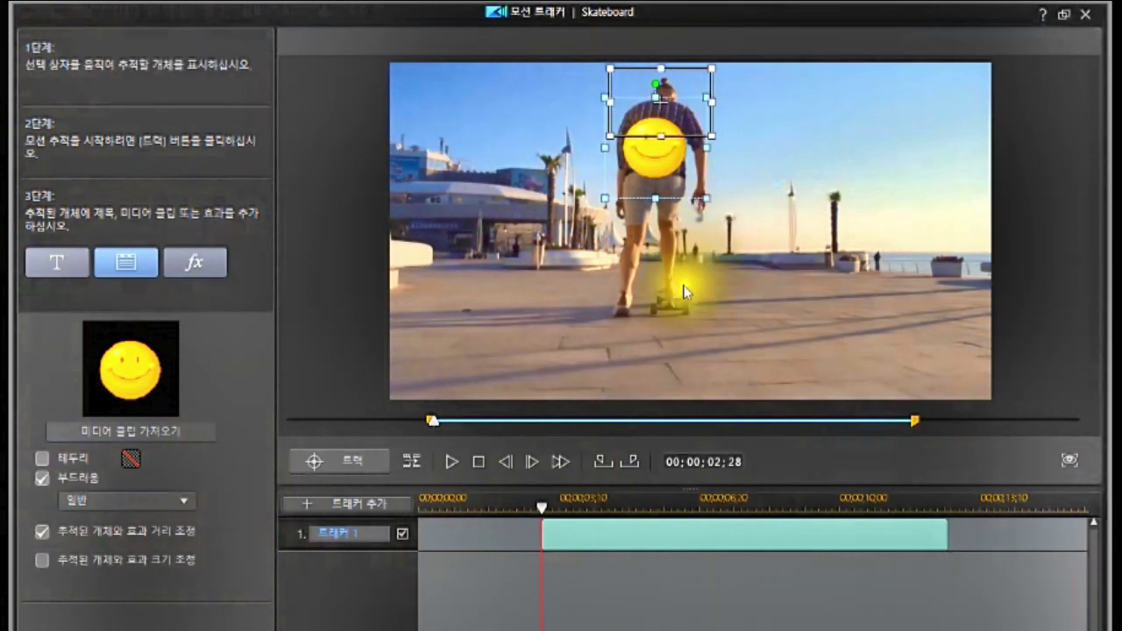
Preview the clip from the beginning to check how the smiley follows the skater
click(479, 465)
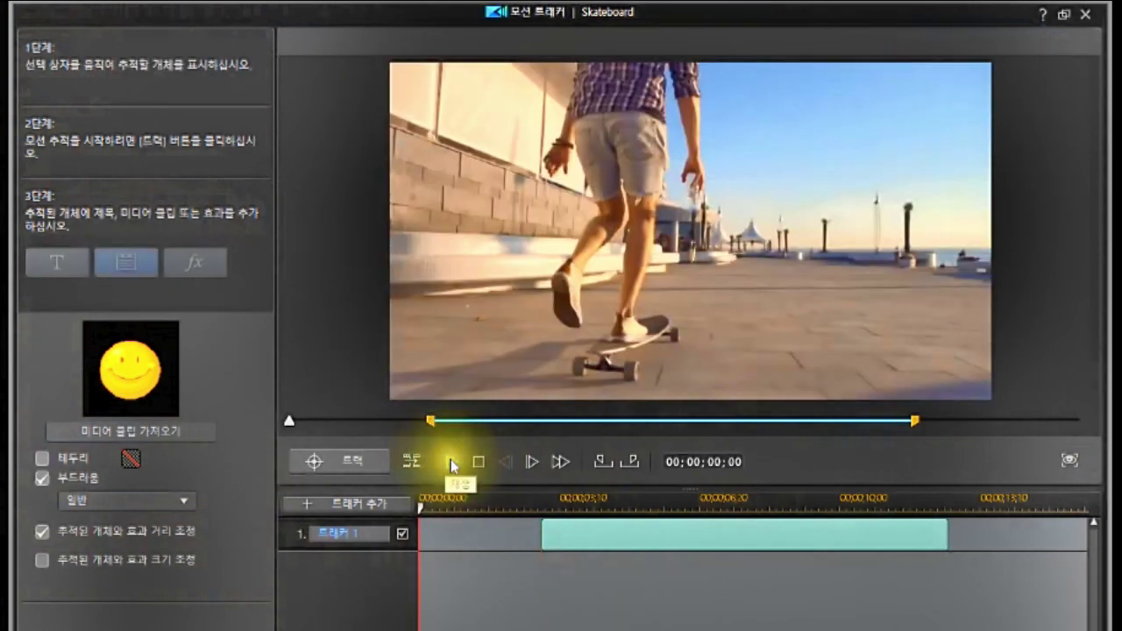
click(452, 463)
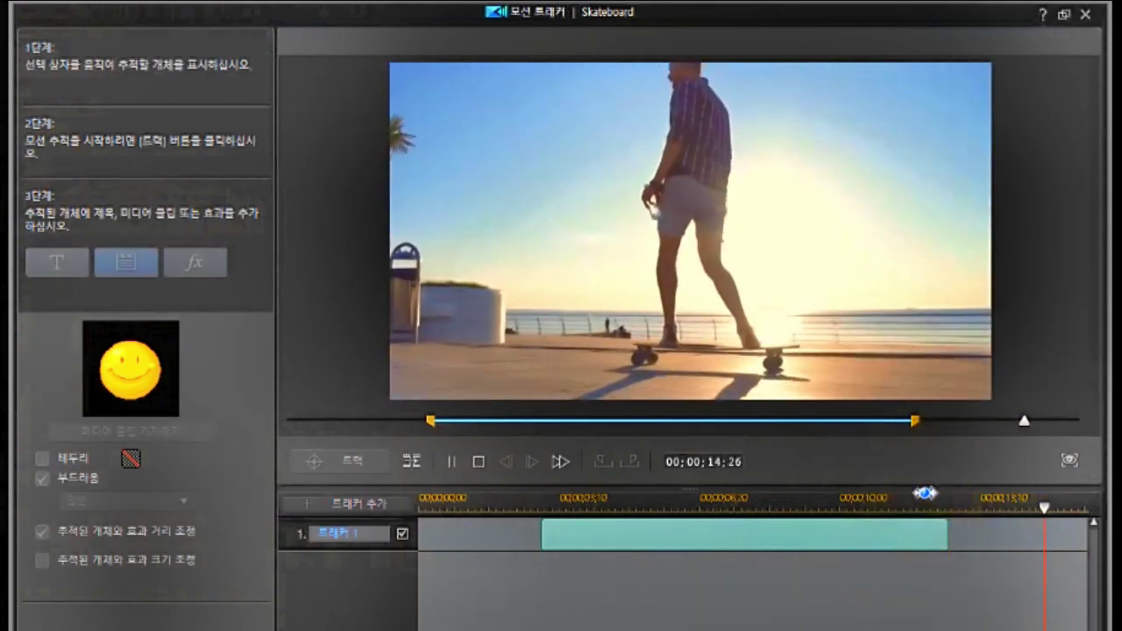
click(926, 496)
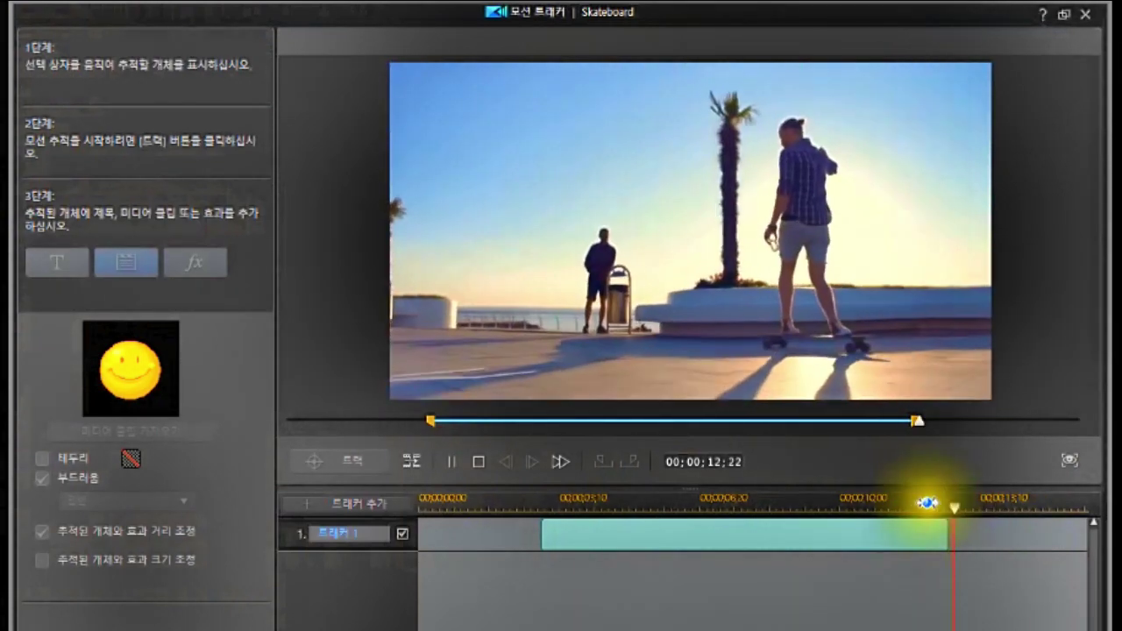
click(478, 462)
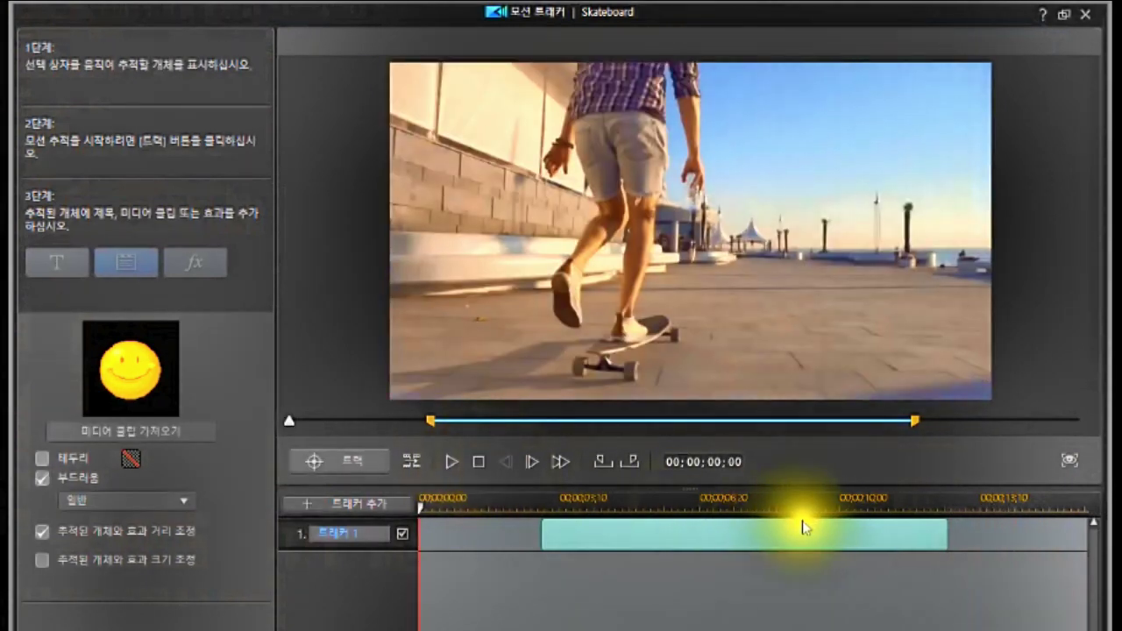
At 00;00;11;05, reposition the smiley onto the skater's waist, and return to the start of the tracked range at 00;00;02;28
click(888, 503)
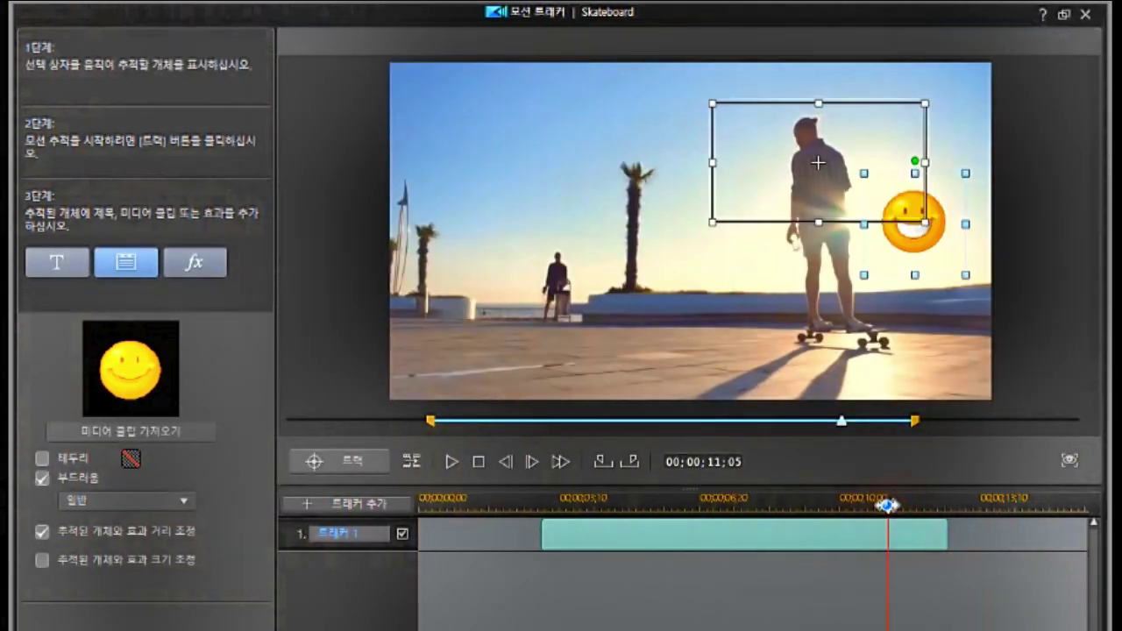
drag(918, 226, 813, 215)
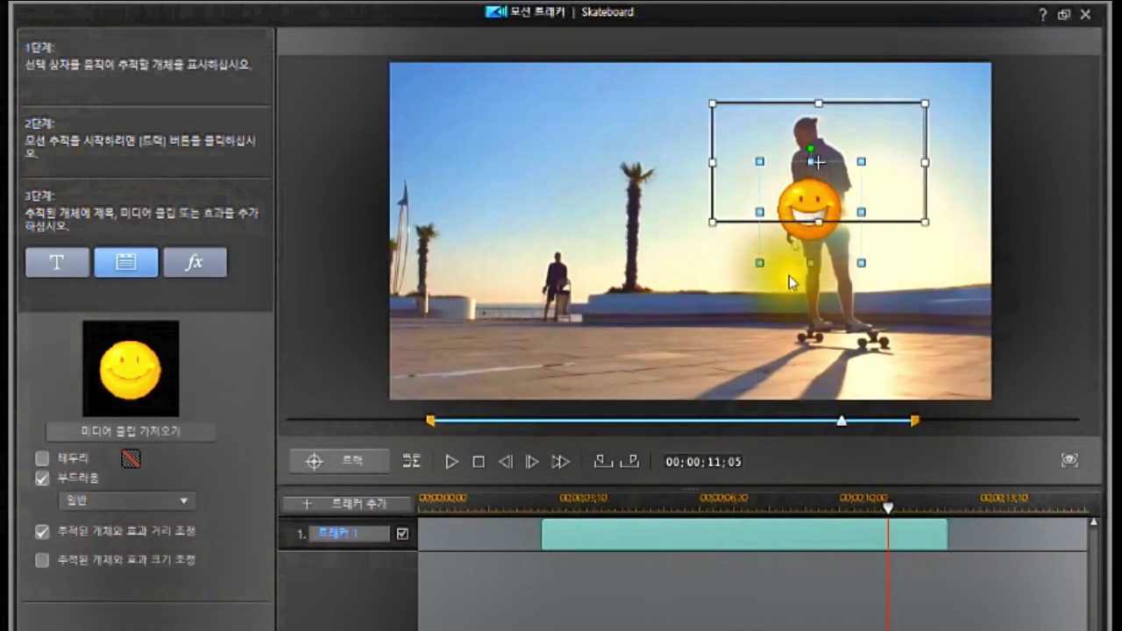
click(477, 462)
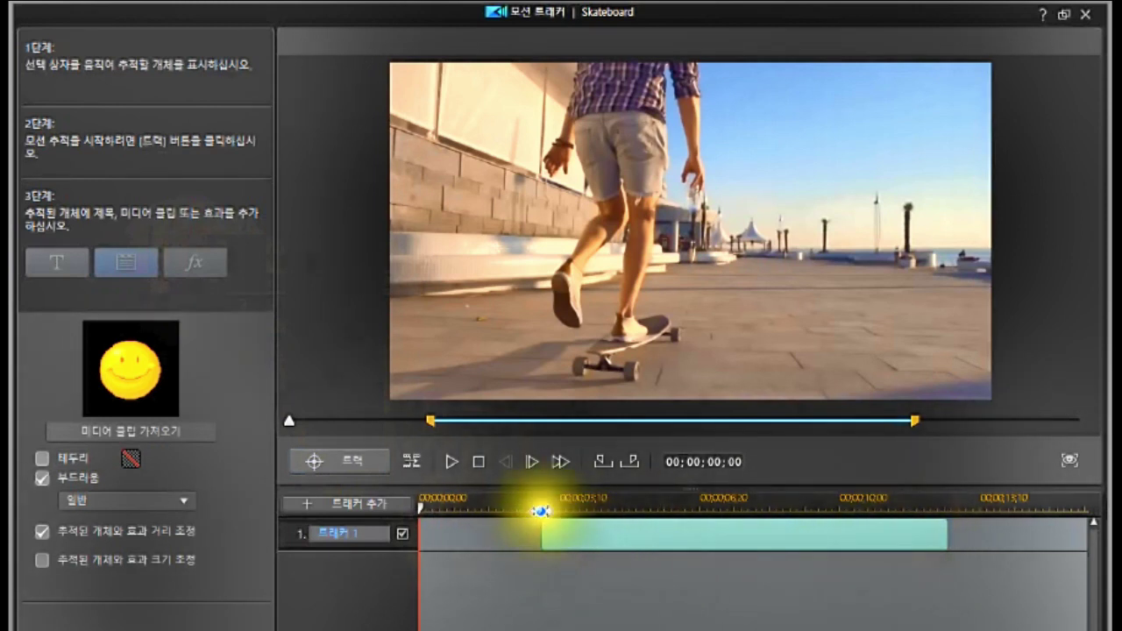
click(540, 509)
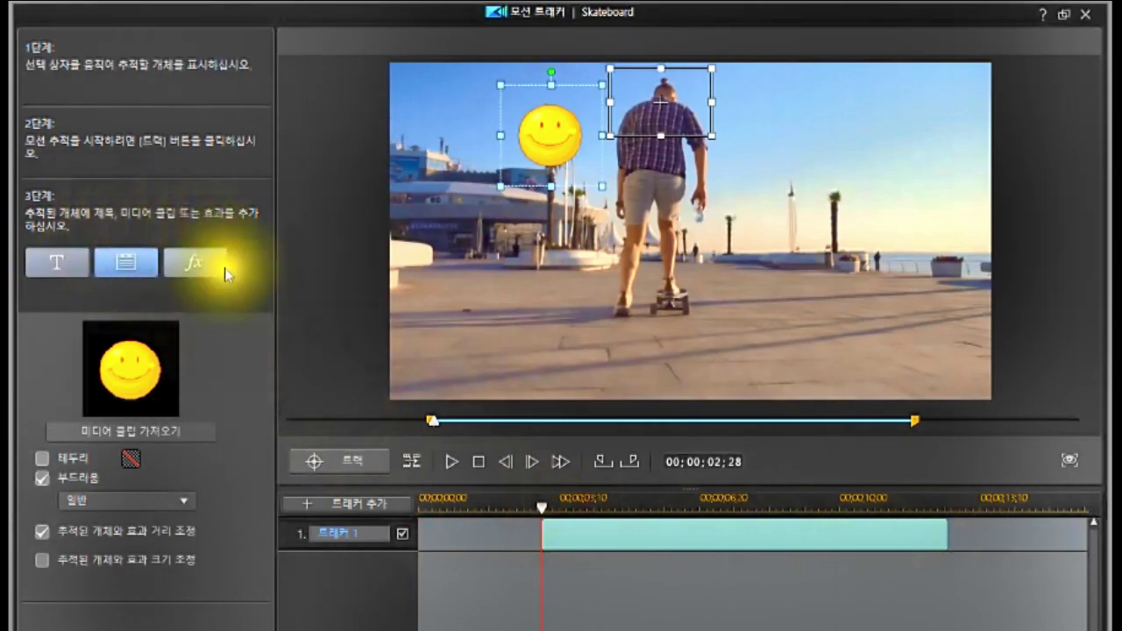
Replace the smiley with the 모자이크 effect and extend its box up and down over the skater's head inside the tracking box
click(191, 261)
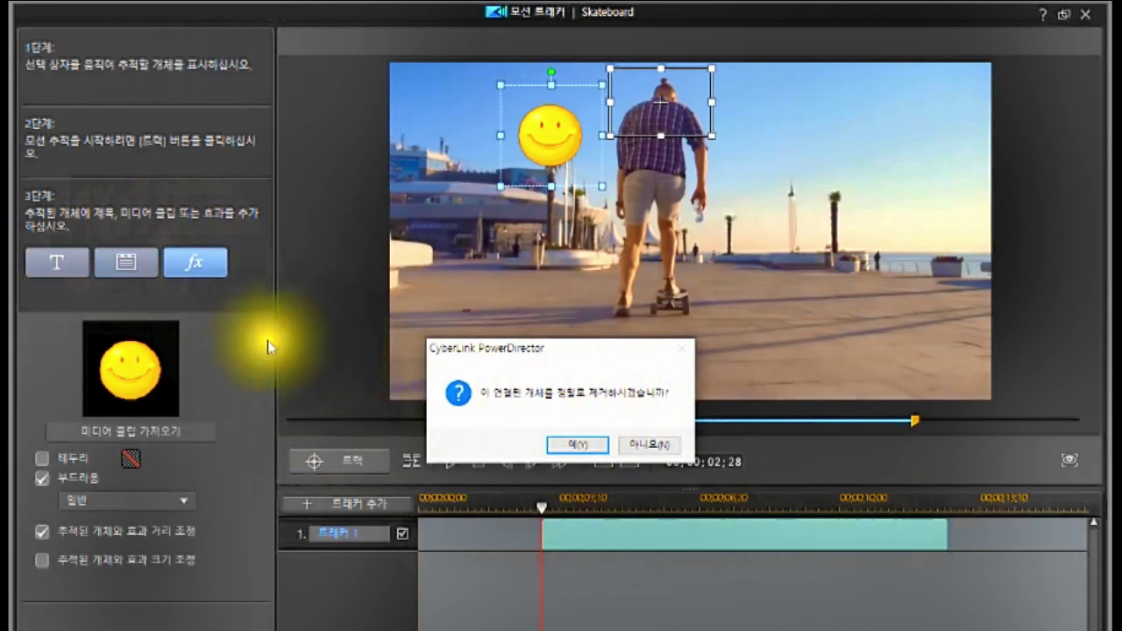
click(127, 267)
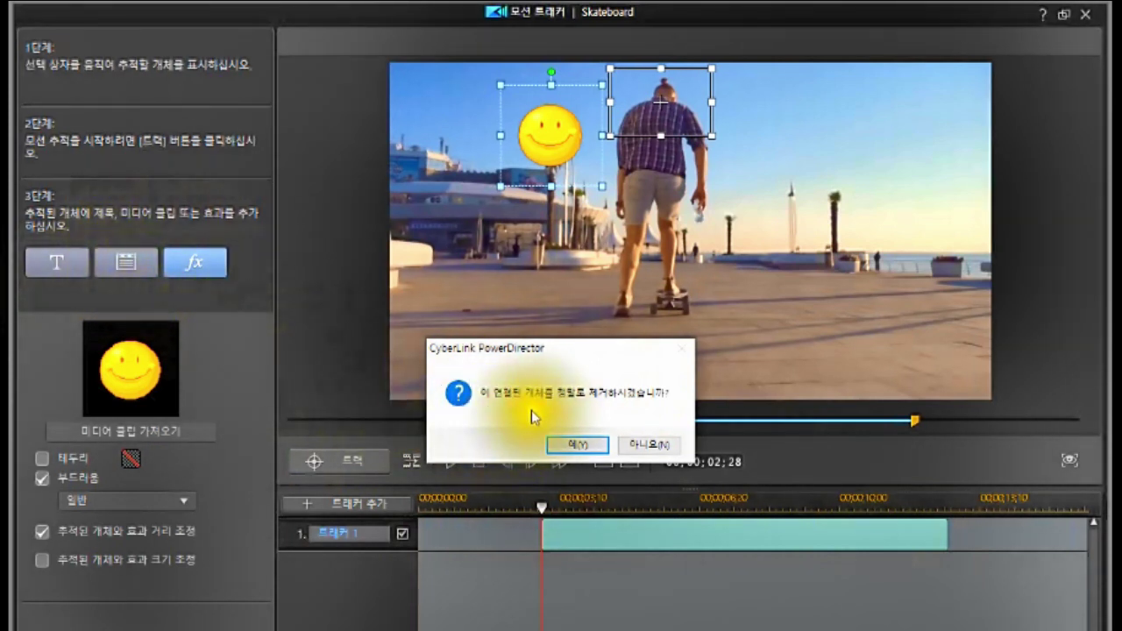
click(578, 445)
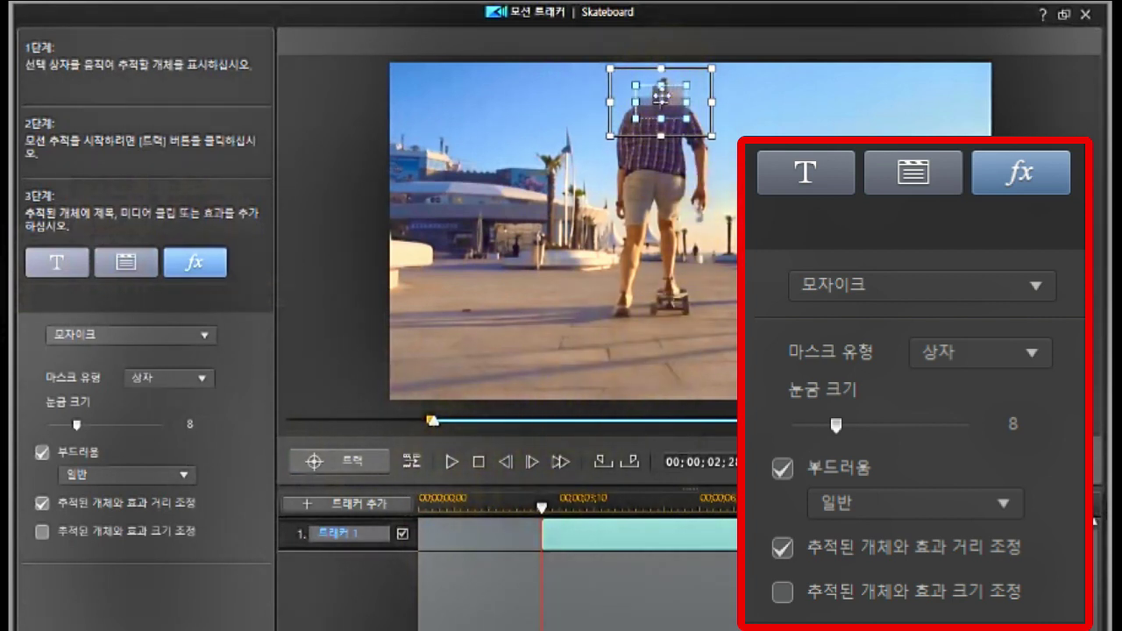
click(661, 86)
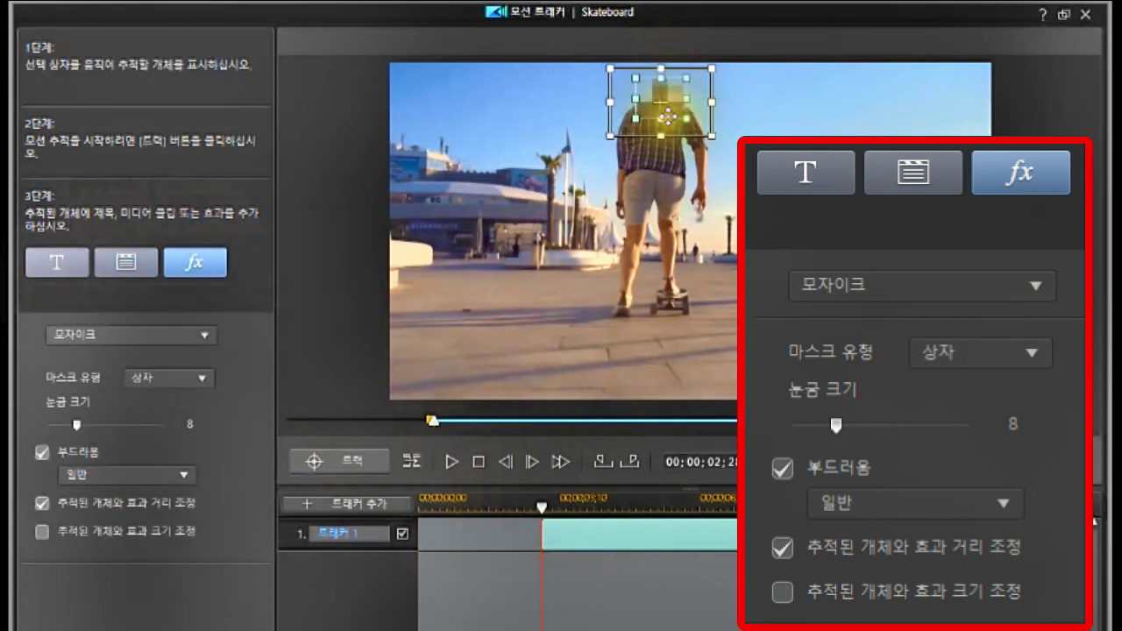
click(661, 114)
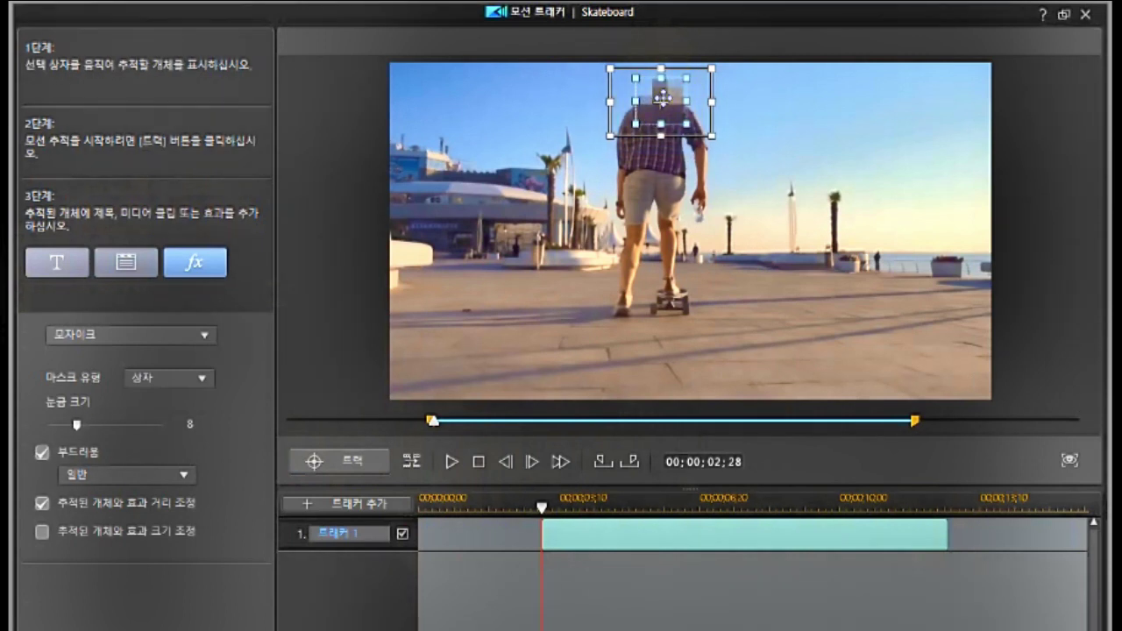
Widen the mosaic box across the skater's head and shoulders, and preview the clip from the beginning
click(660, 101)
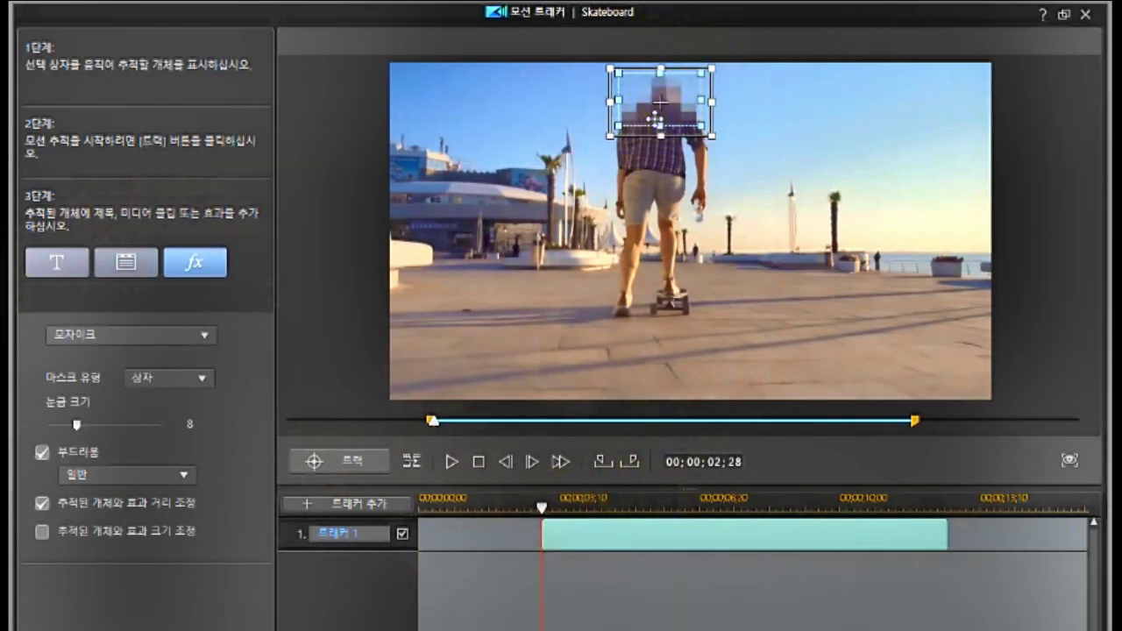
click(478, 462)
click(453, 462)
click(453, 462)
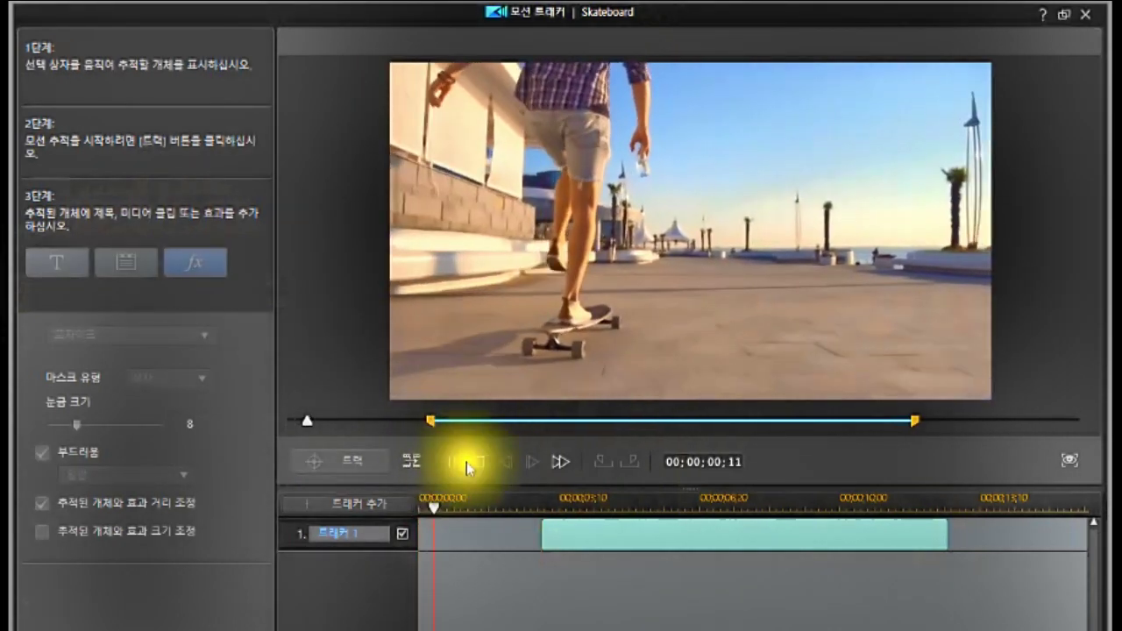
drag(533, 509, 602, 502)
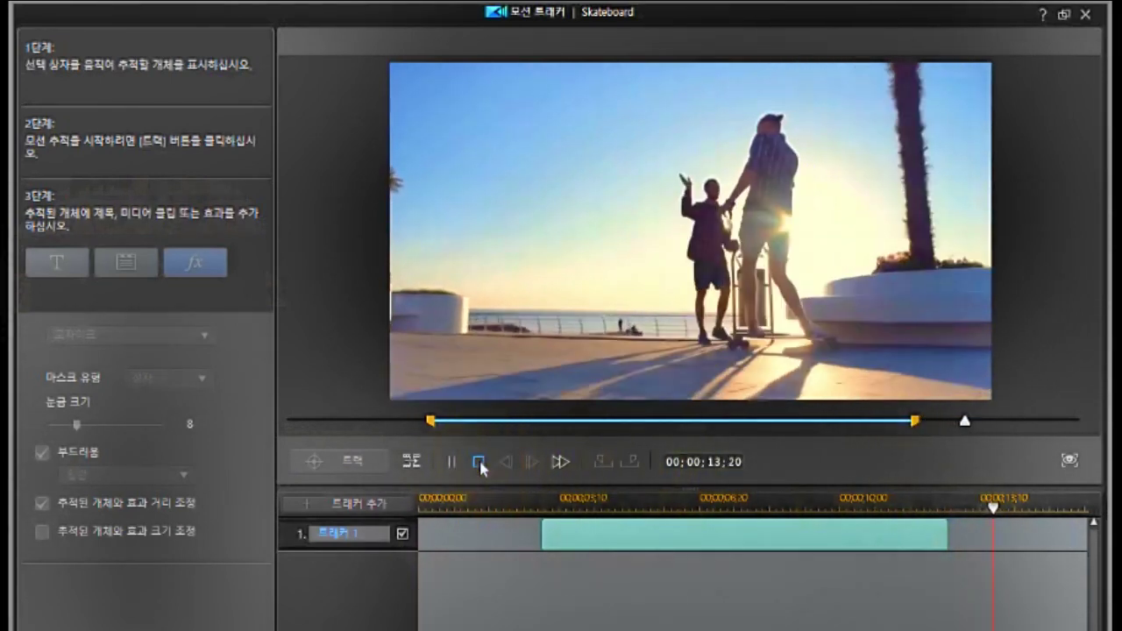
click(478, 461)
click(478, 462)
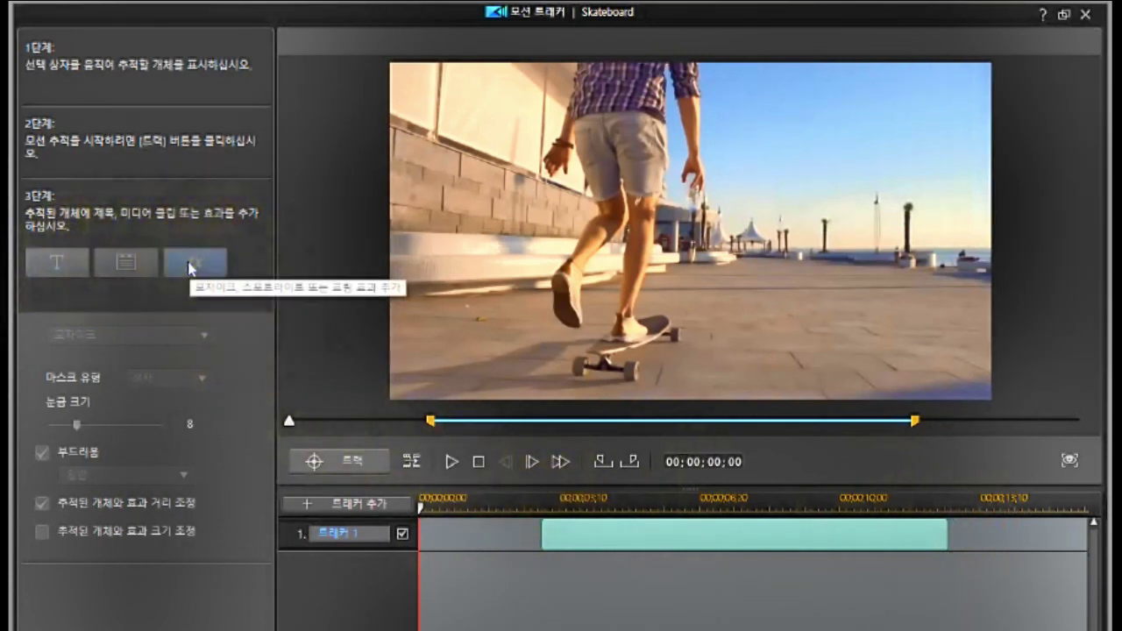
Return to the start of the tracked range at 00;00;02;28 and change the effect from 모자이크 to 스포트라이트
click(544, 495)
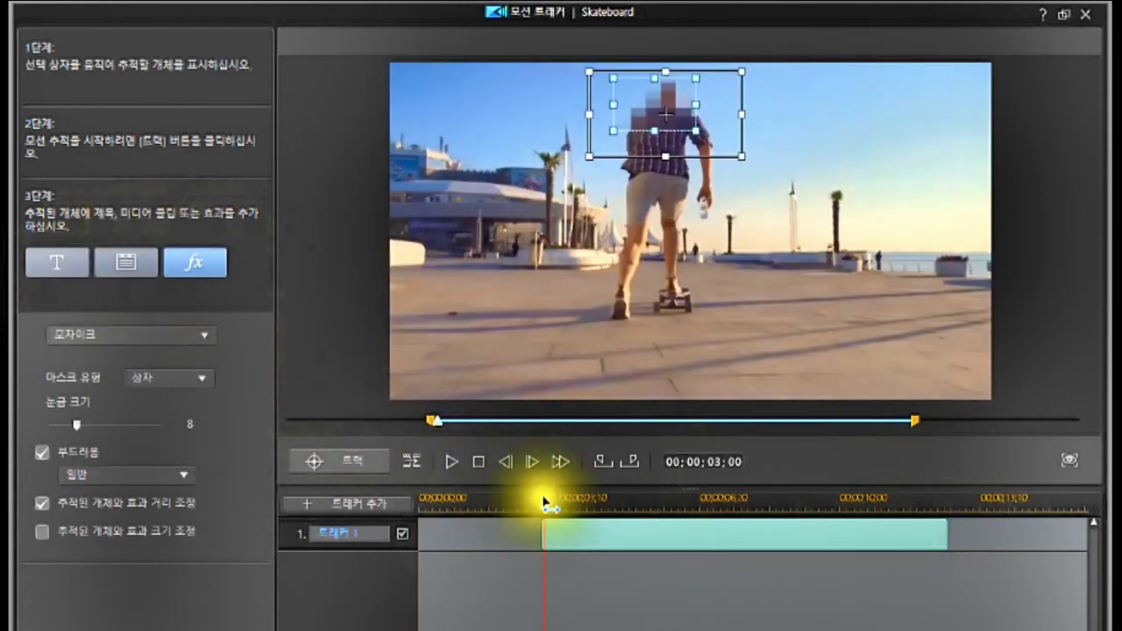
drag(545, 510, 548, 519)
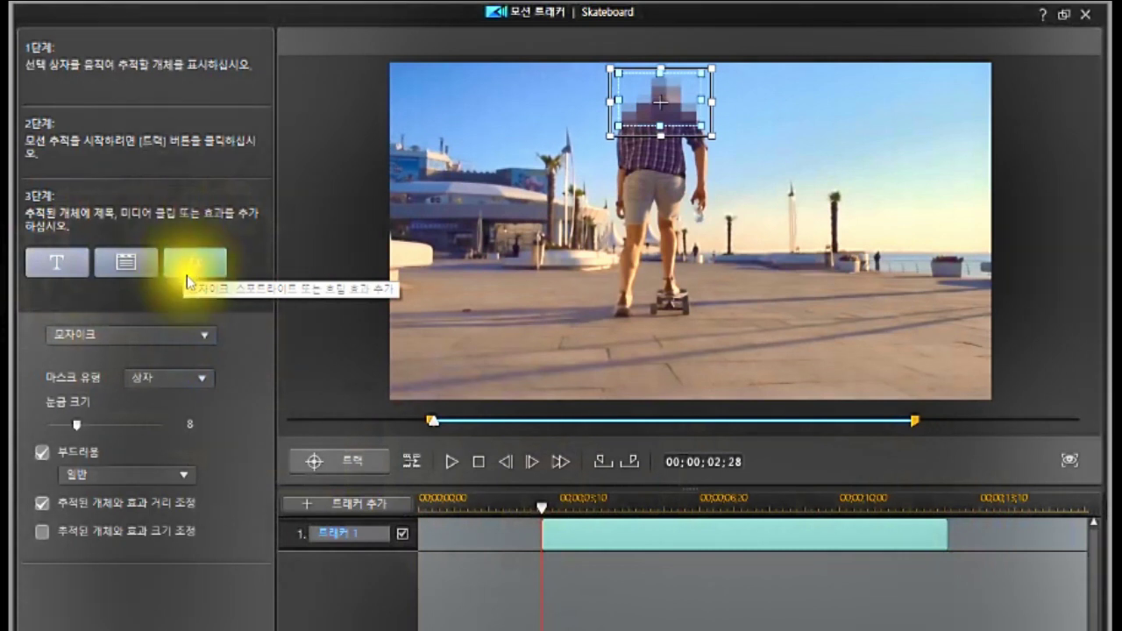
click(206, 333)
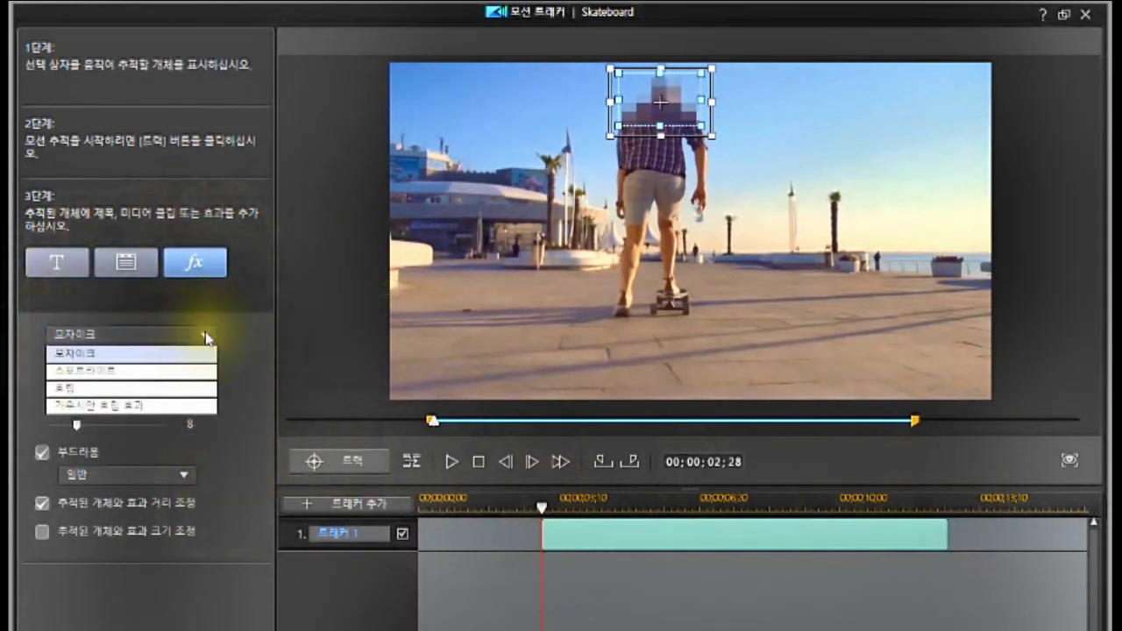
click(124, 375)
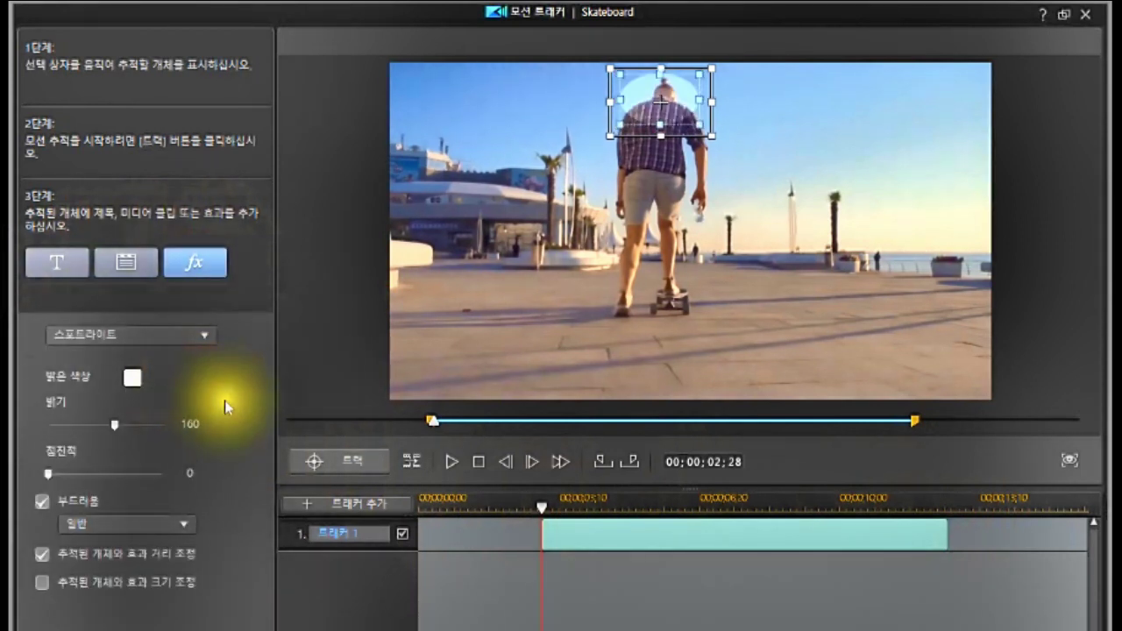
Set the spotlight's light color to yellow and its brightness to 179, leaving 점진적 at 0 and 부드러움 enabled
click(133, 379)
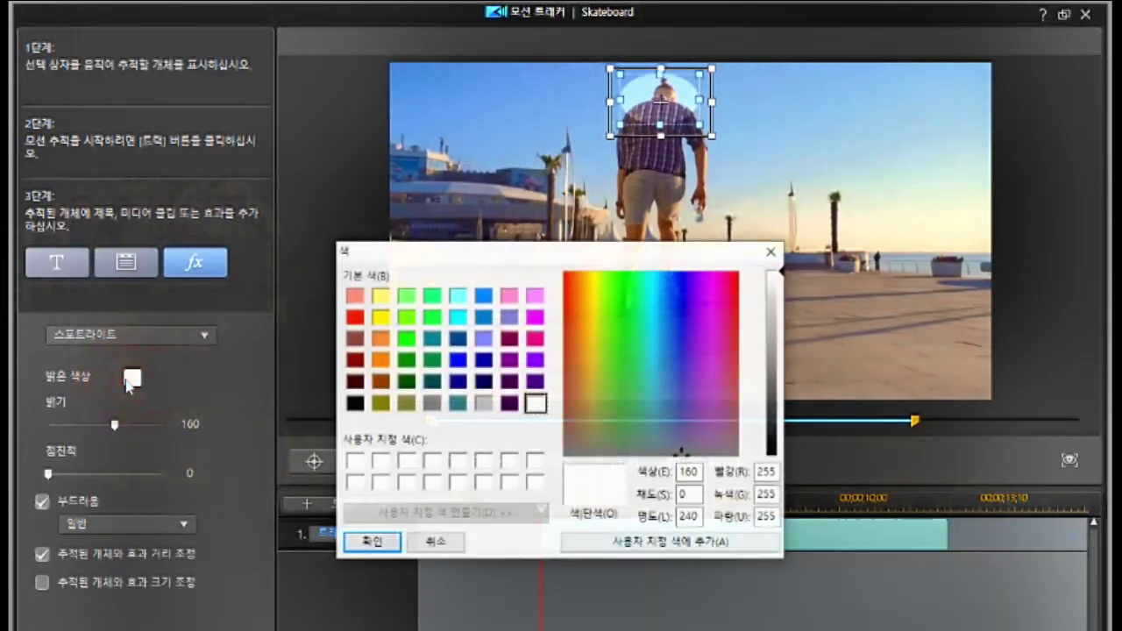
click(379, 317)
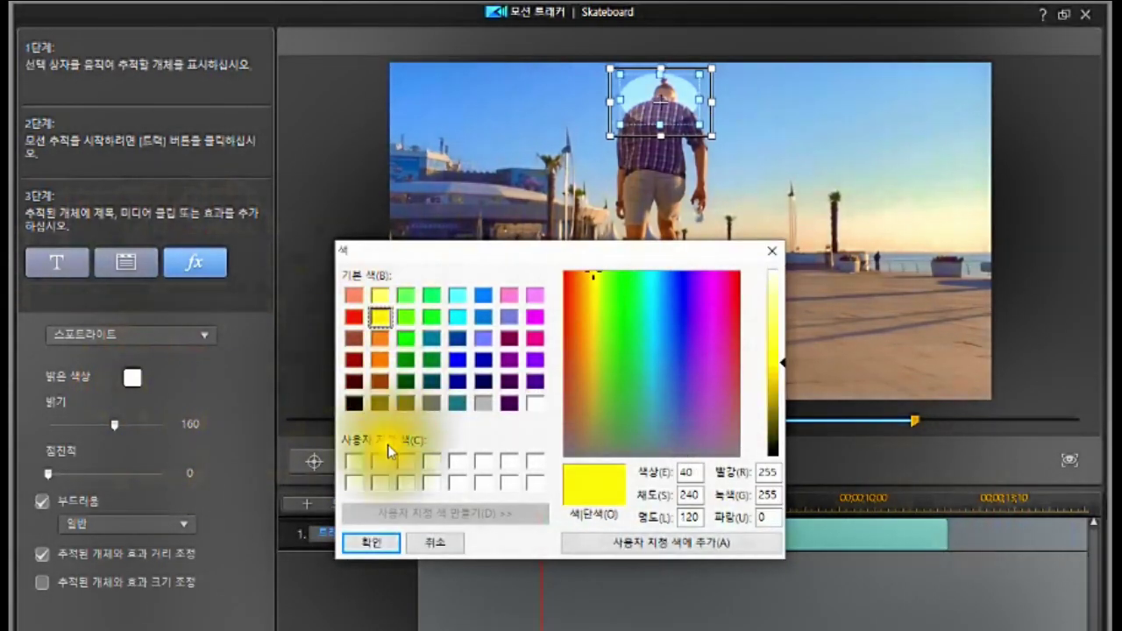
click(377, 543)
drag(116, 427, 162, 421)
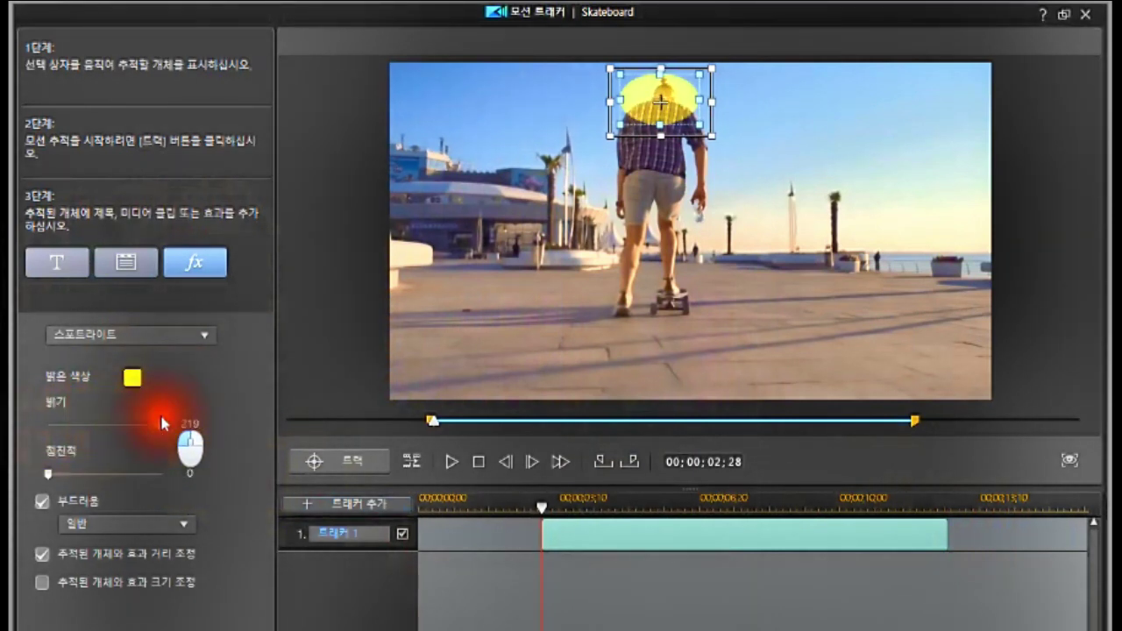
drag(158, 426, 158, 427)
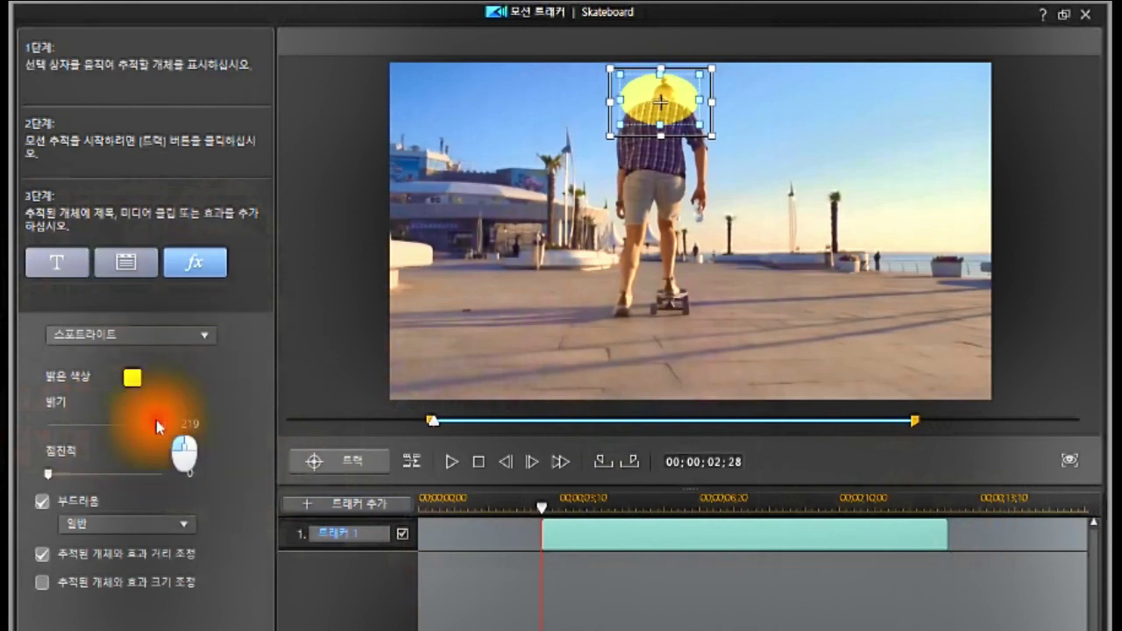
drag(138, 420, 67, 423)
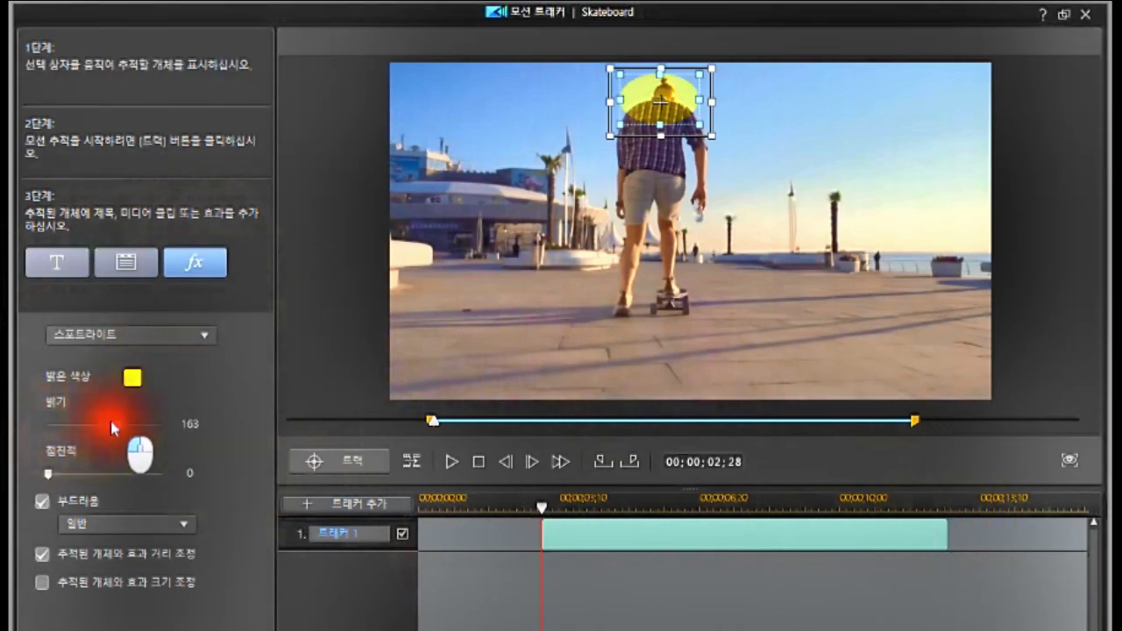
drag(110, 421, 128, 421)
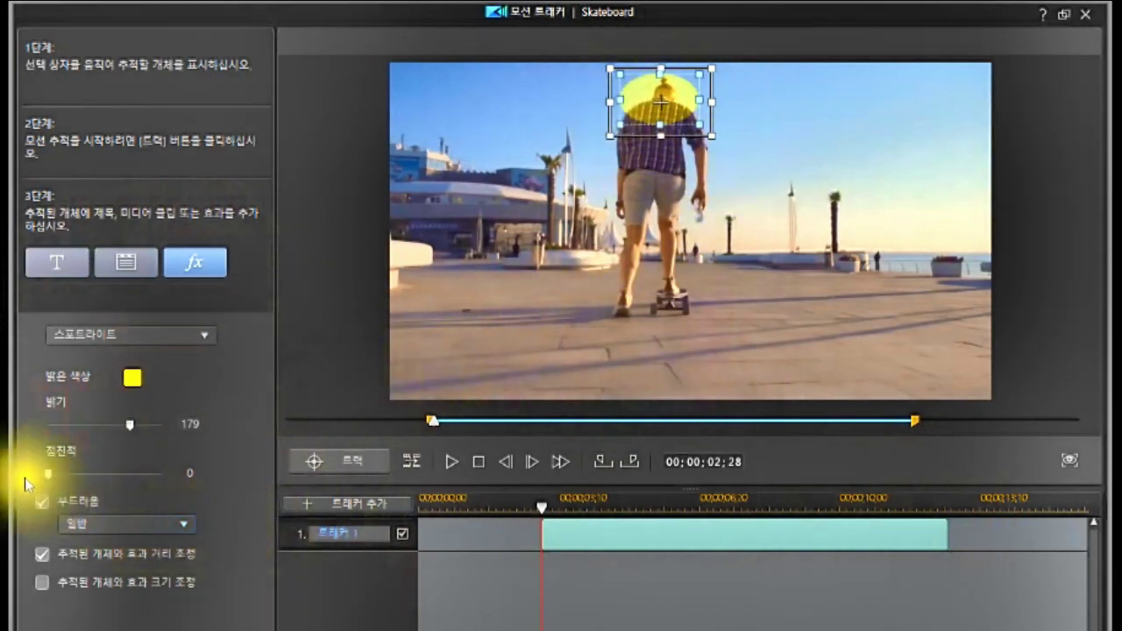
drag(44, 474, 42, 498)
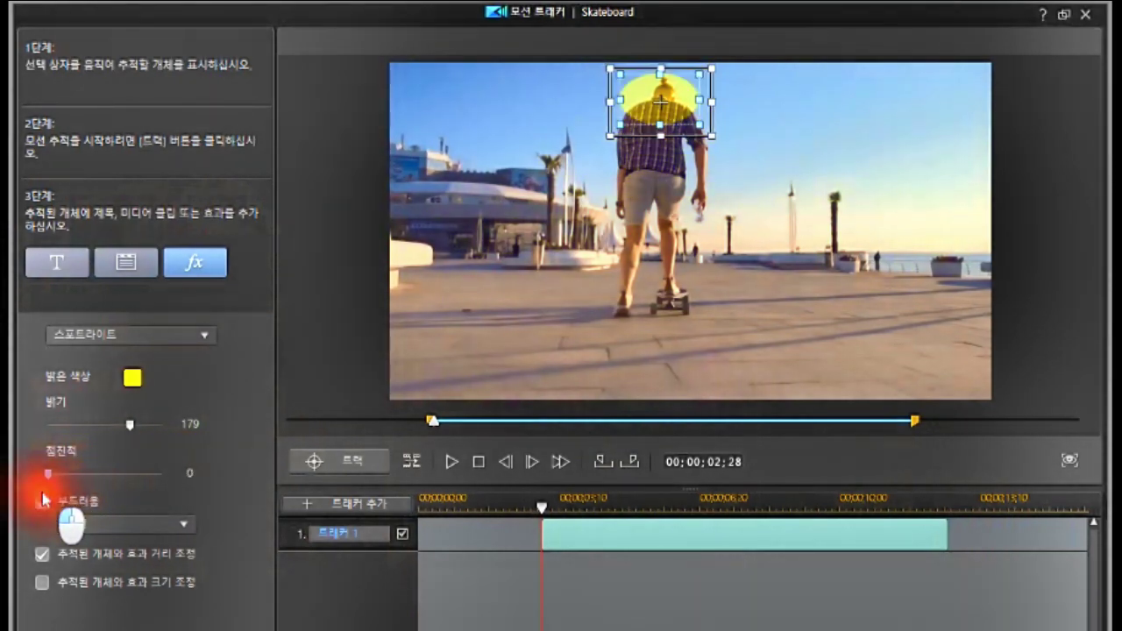
click(44, 499)
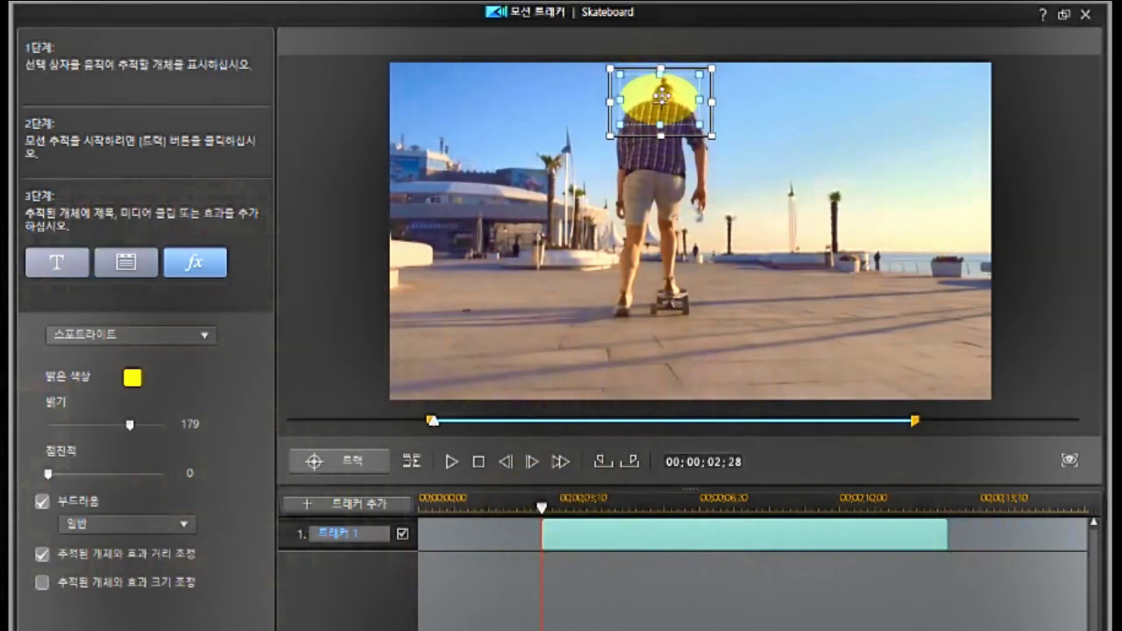
Preview the clip from the beginning to check how the yellow spotlight follows the skater
click(478, 462)
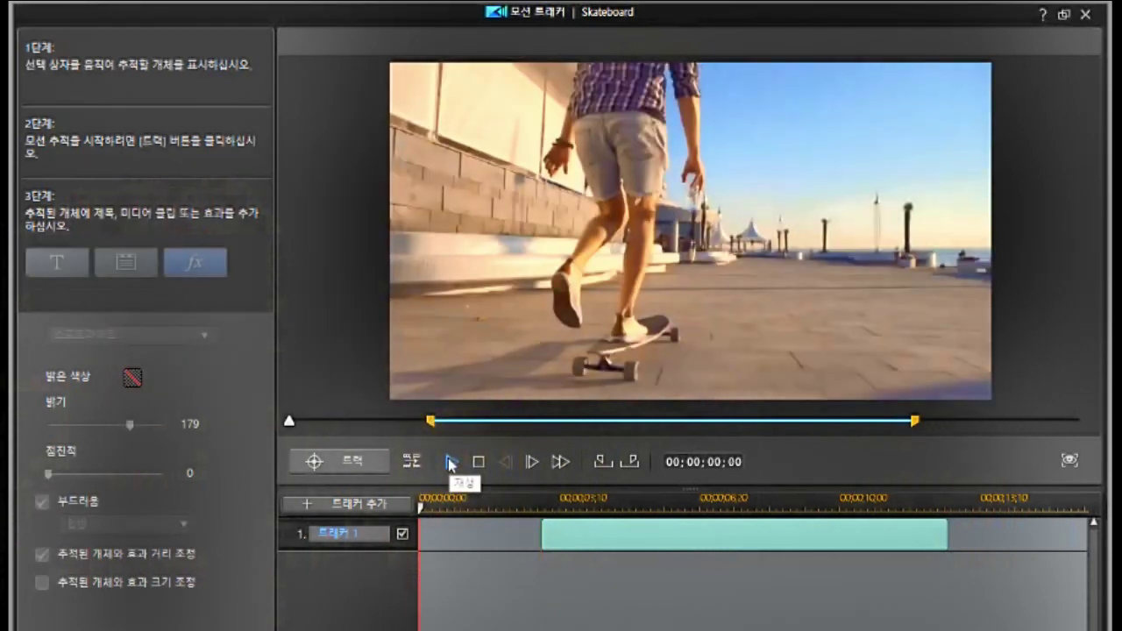
click(448, 460)
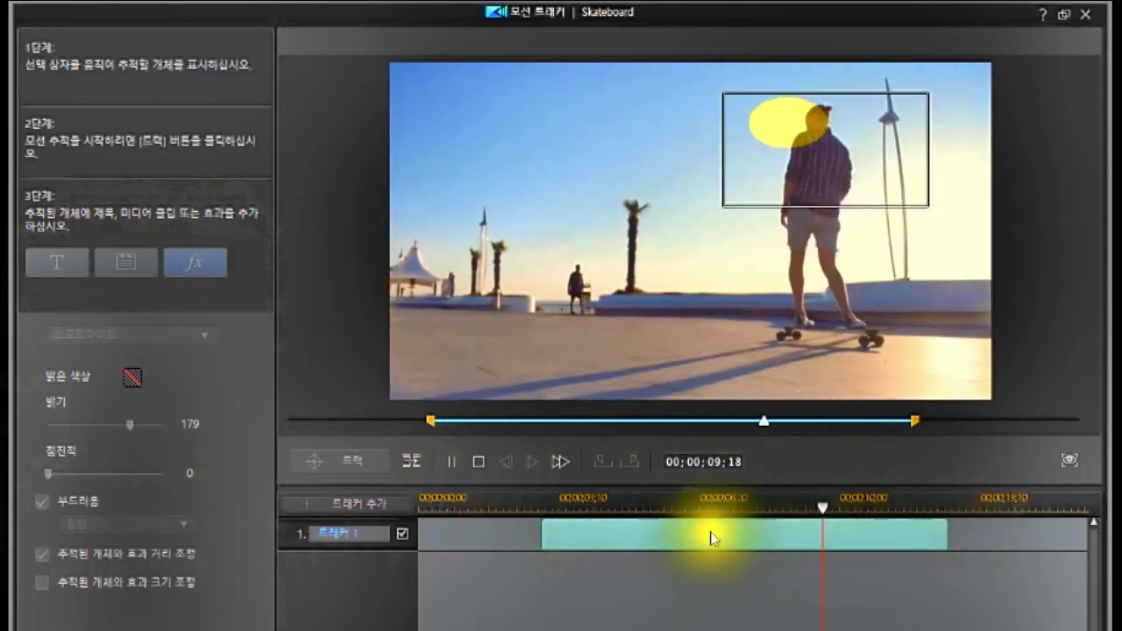
click(477, 464)
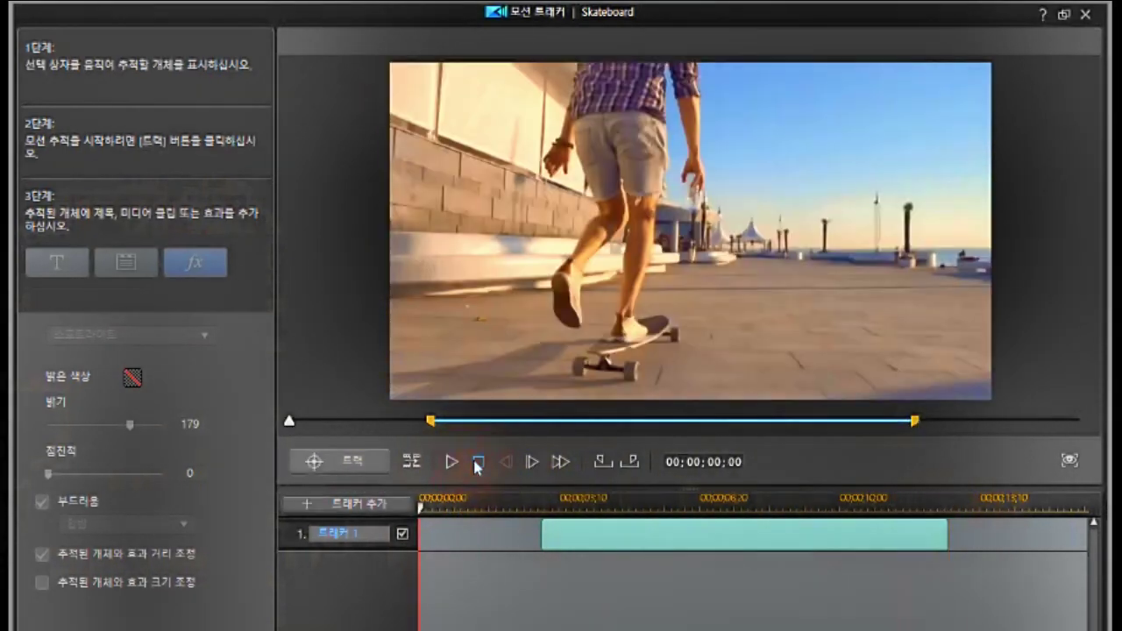
At 00;00;11;22, nudge the spotlight slightly up and to the left inside the tracking box
click(912, 504)
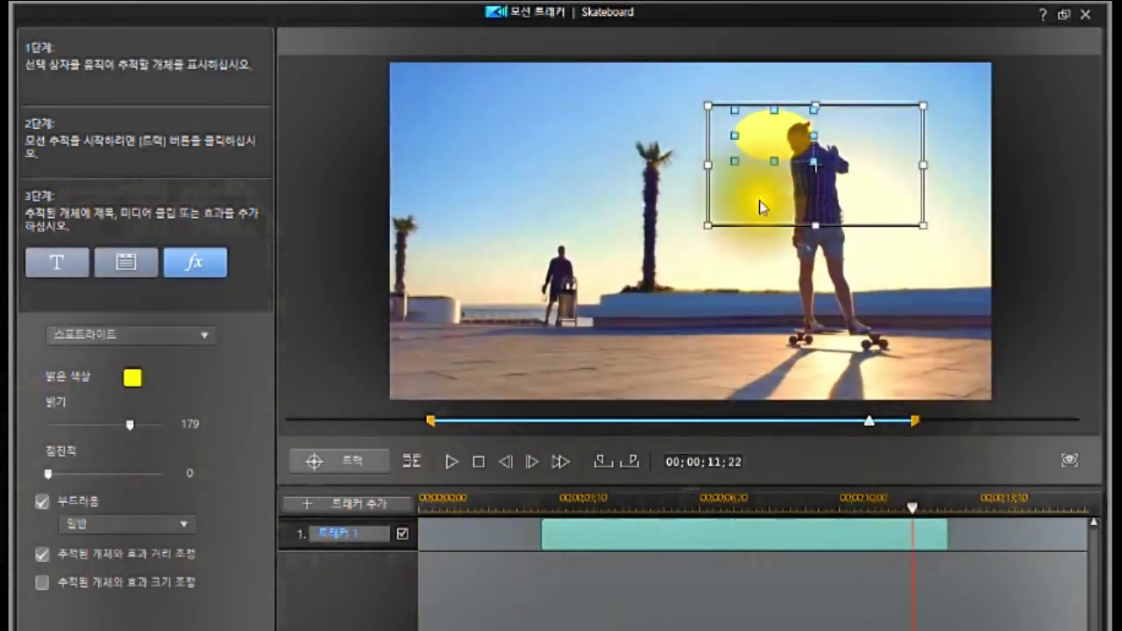
drag(788, 135, 776, 131)
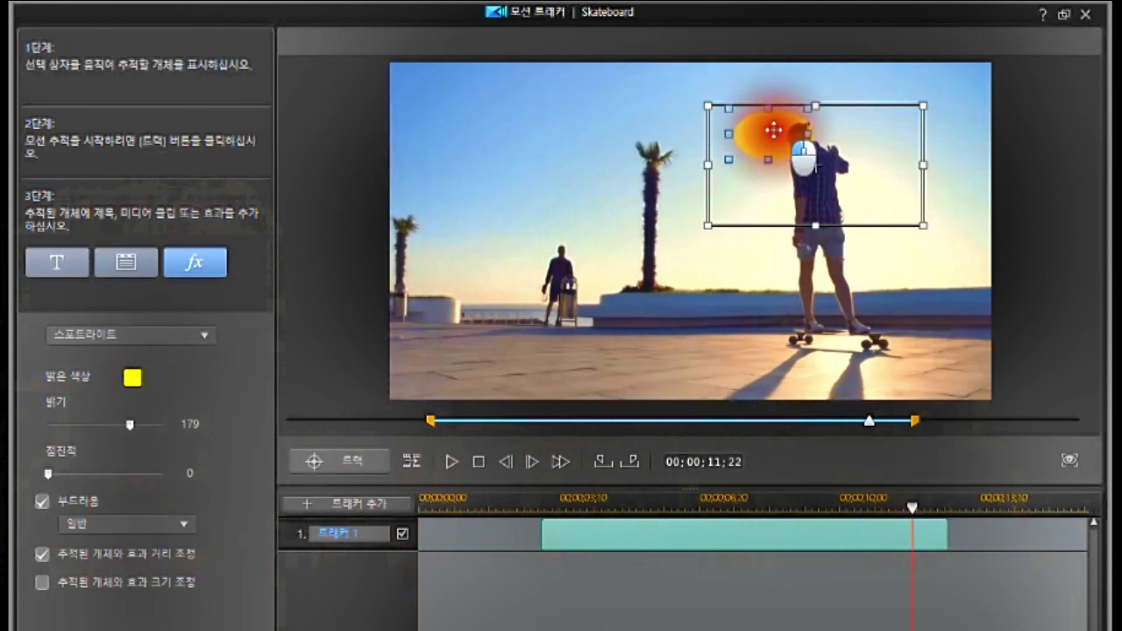
drag(773, 130, 773, 130)
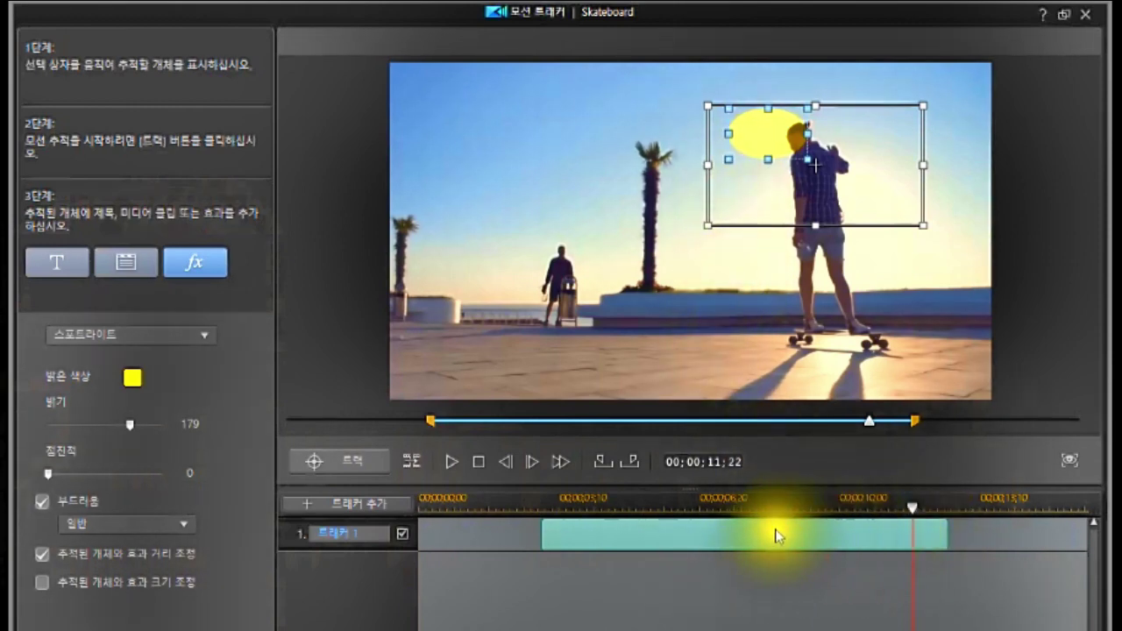
Check the spotlight at the tracked range's start, and at its end, 00;00;12;18, move the spotlight over the skater's head
click(537, 496)
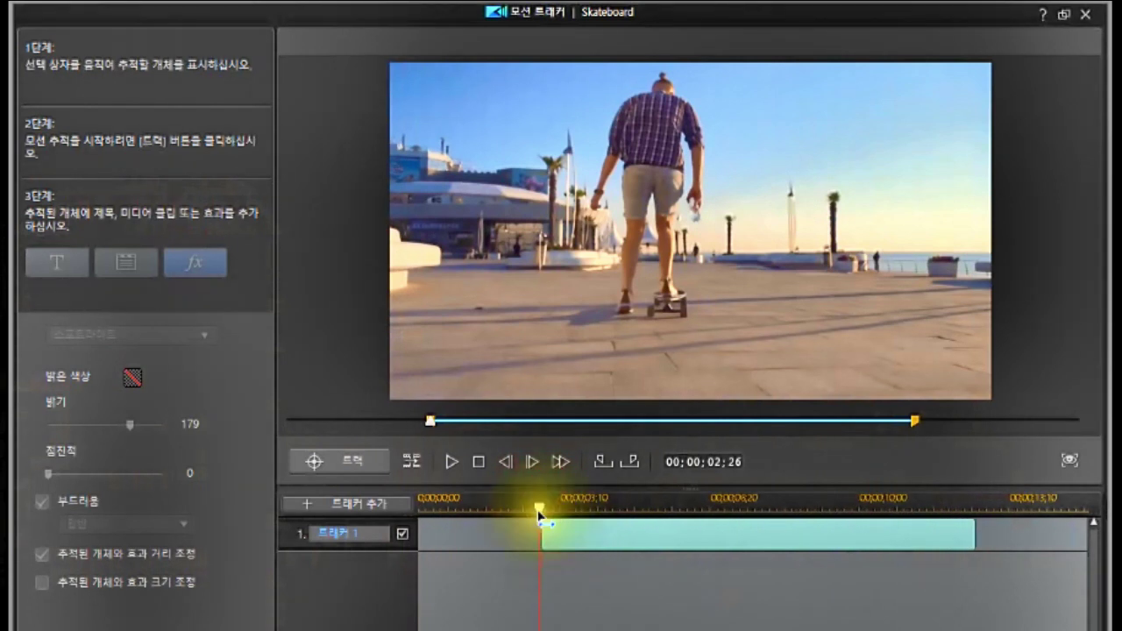
click(540, 519)
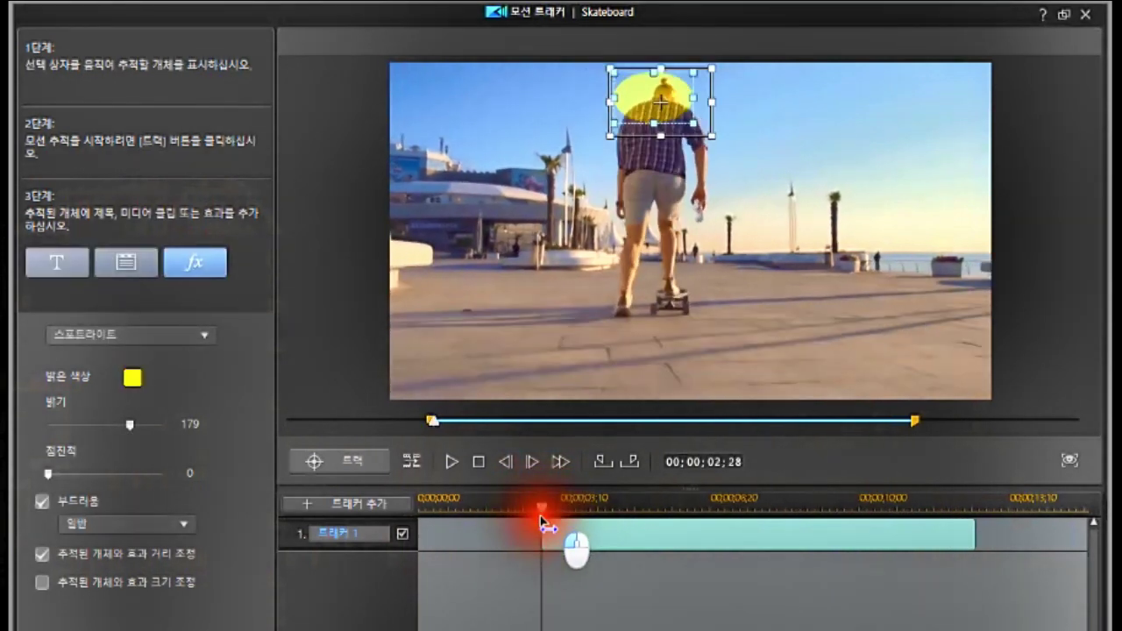
click(975, 512)
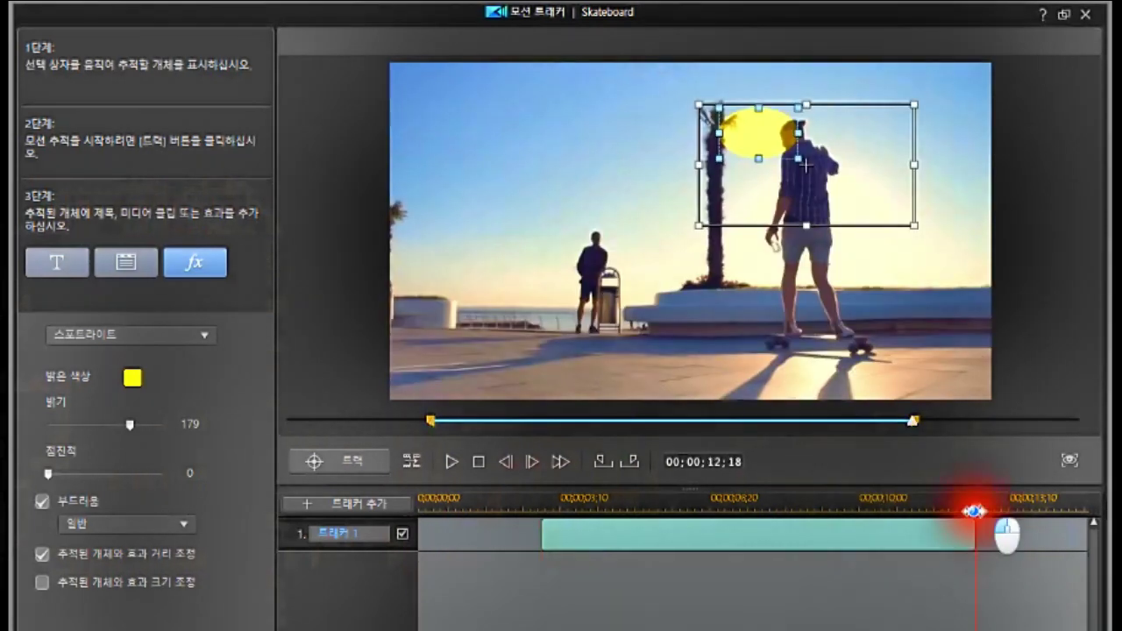
drag(747, 148, 792, 139)
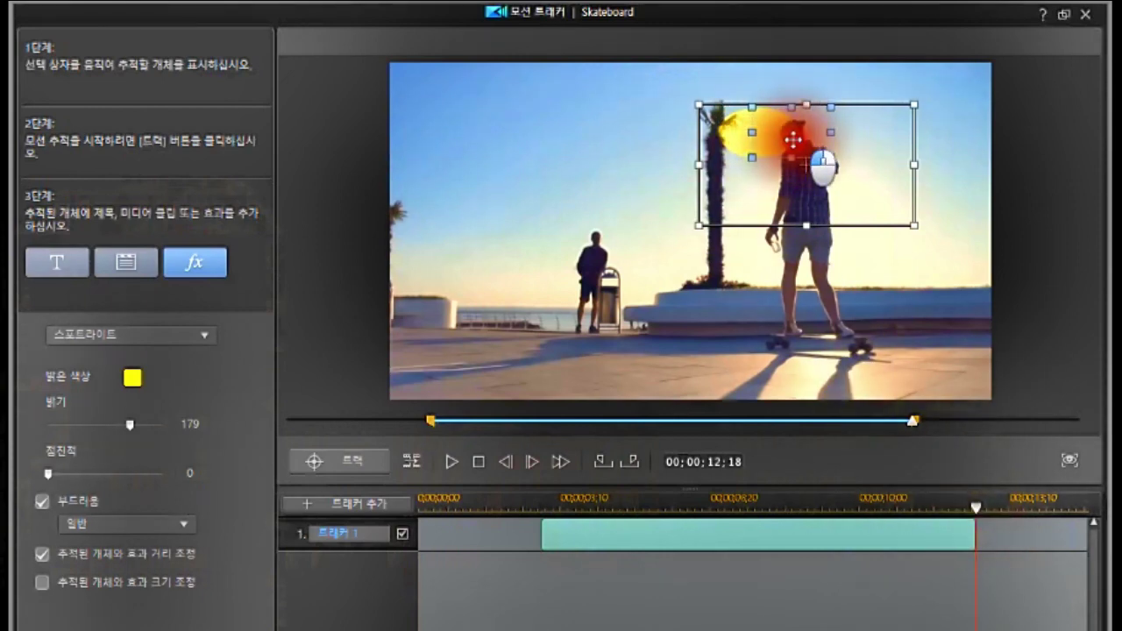
Play the clip from the beginning to check that the repositioned spotlight stays on the skater's head
click(478, 462)
click(453, 462)
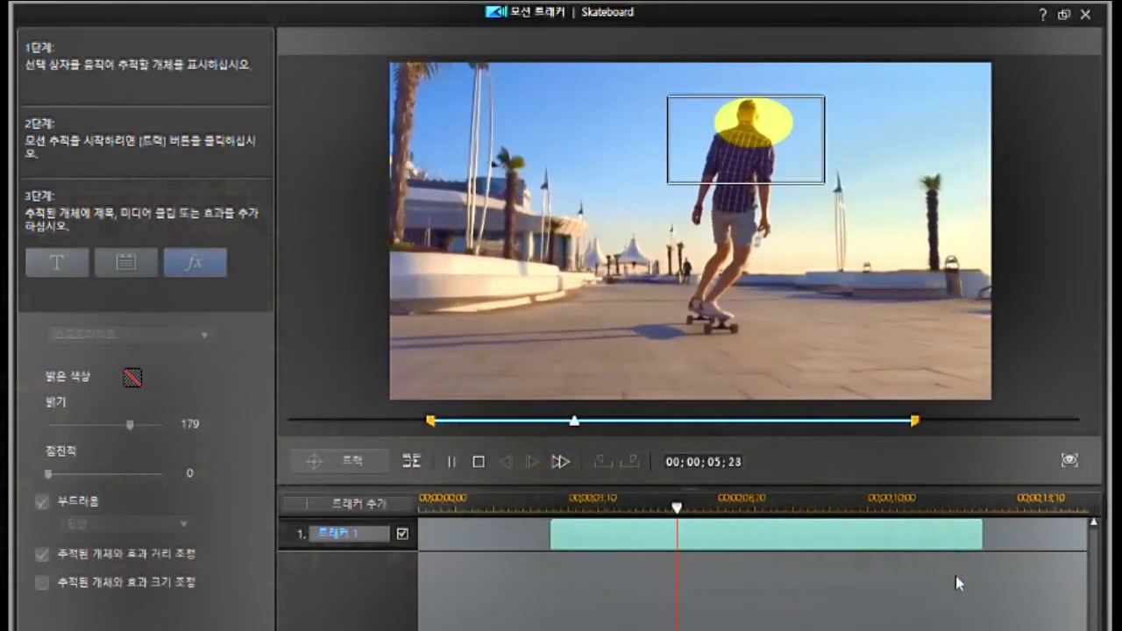
click(978, 549)
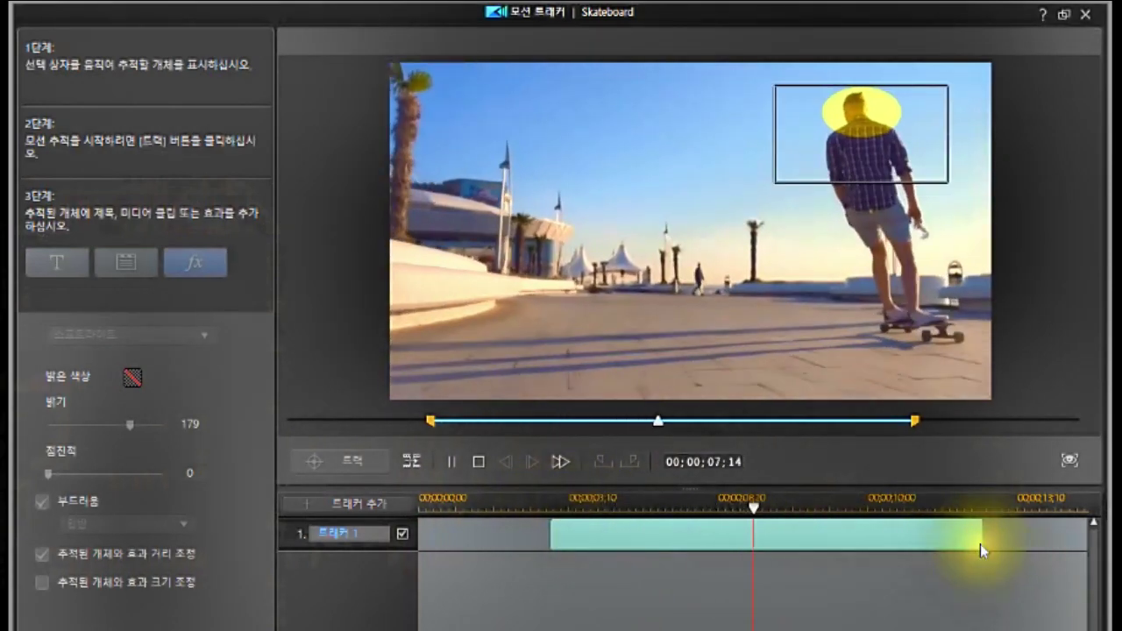
click(967, 523)
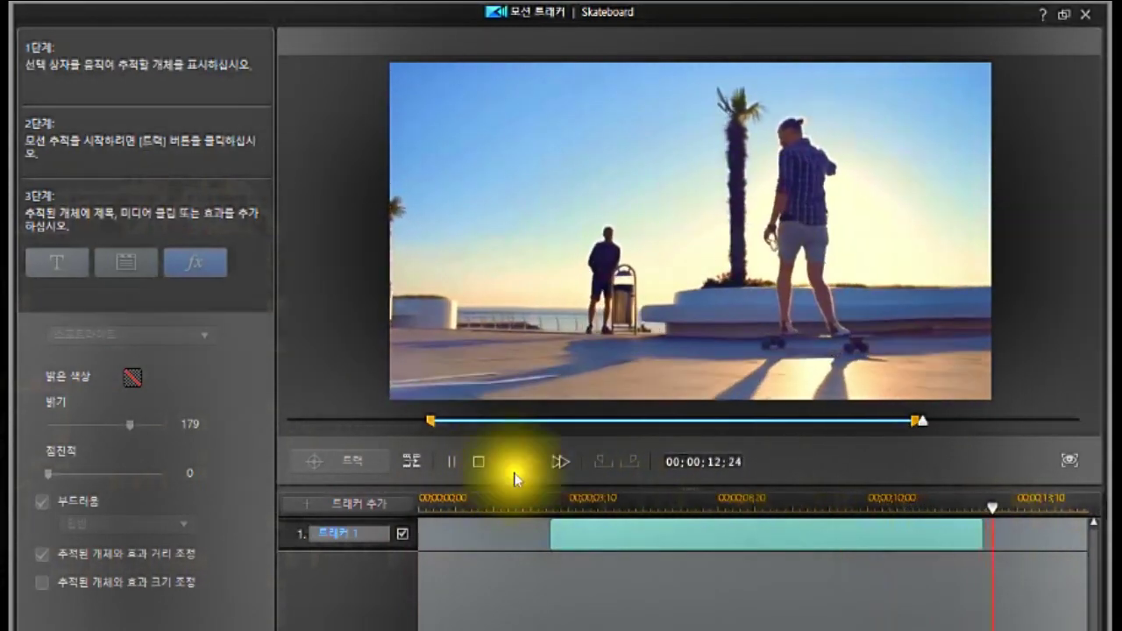
At 00;00;11;11, move the spotlight to the tracking box's right edge and back over the skater's head
click(882, 500)
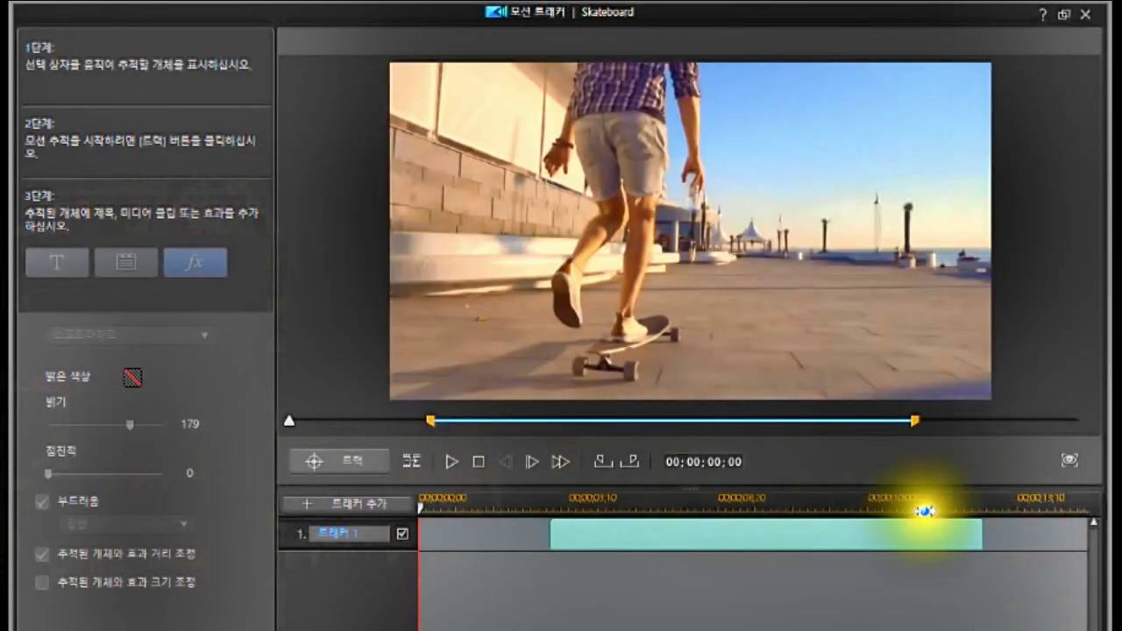
click(928, 505)
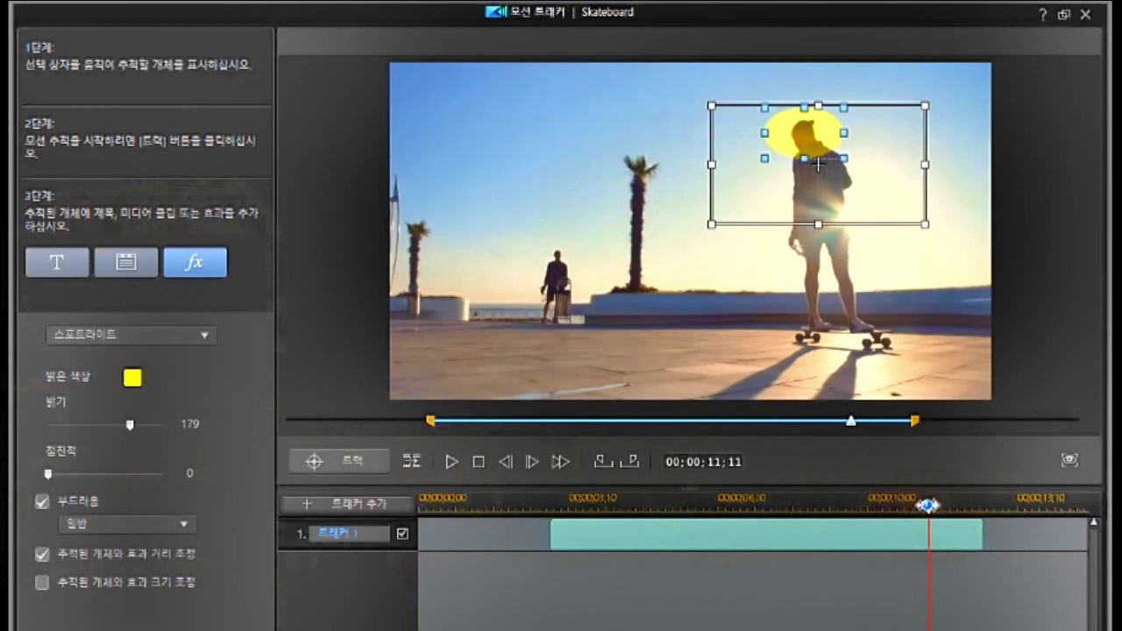
click(816, 123)
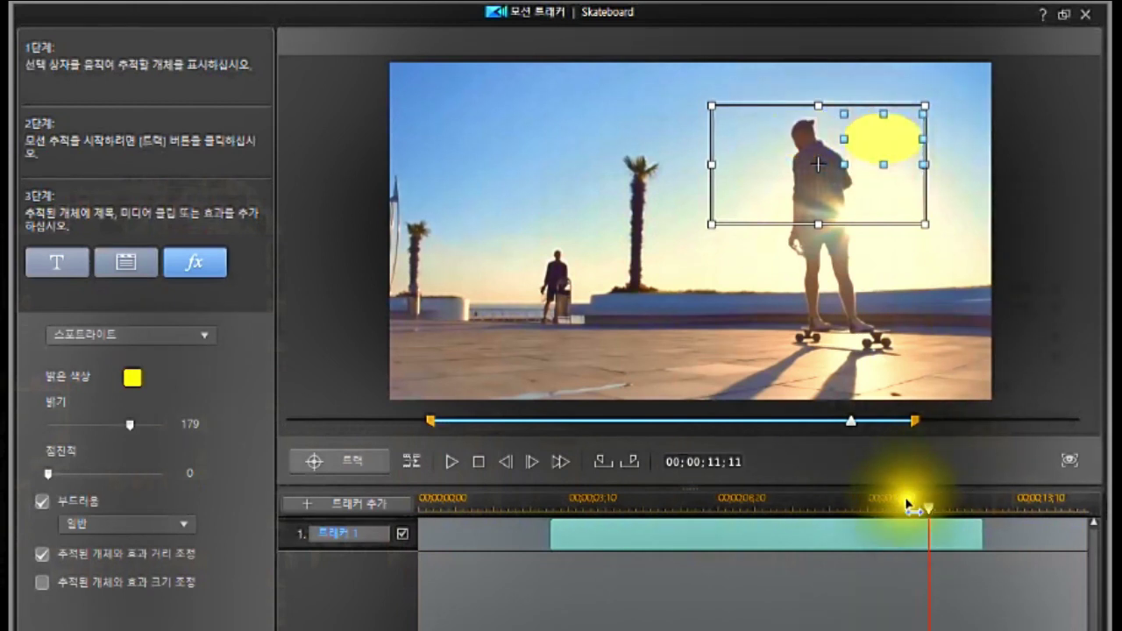
click(784, 133)
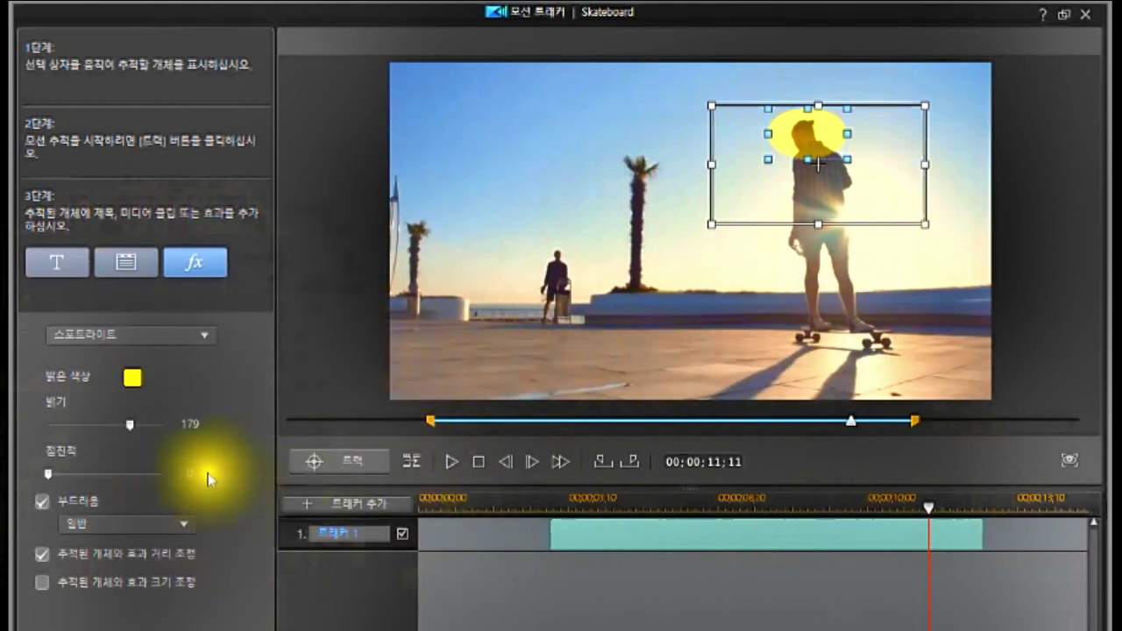
Review the available tracking effect types, from 모자이크 to 가우시안 흐림 효과
click(205, 333)
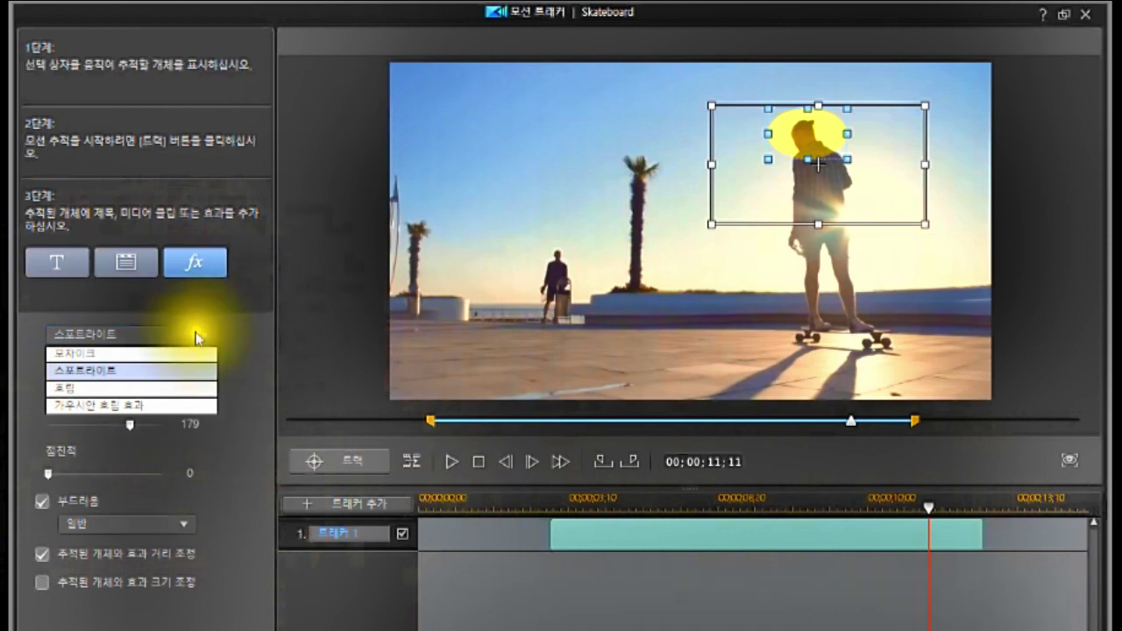
click(122, 406)
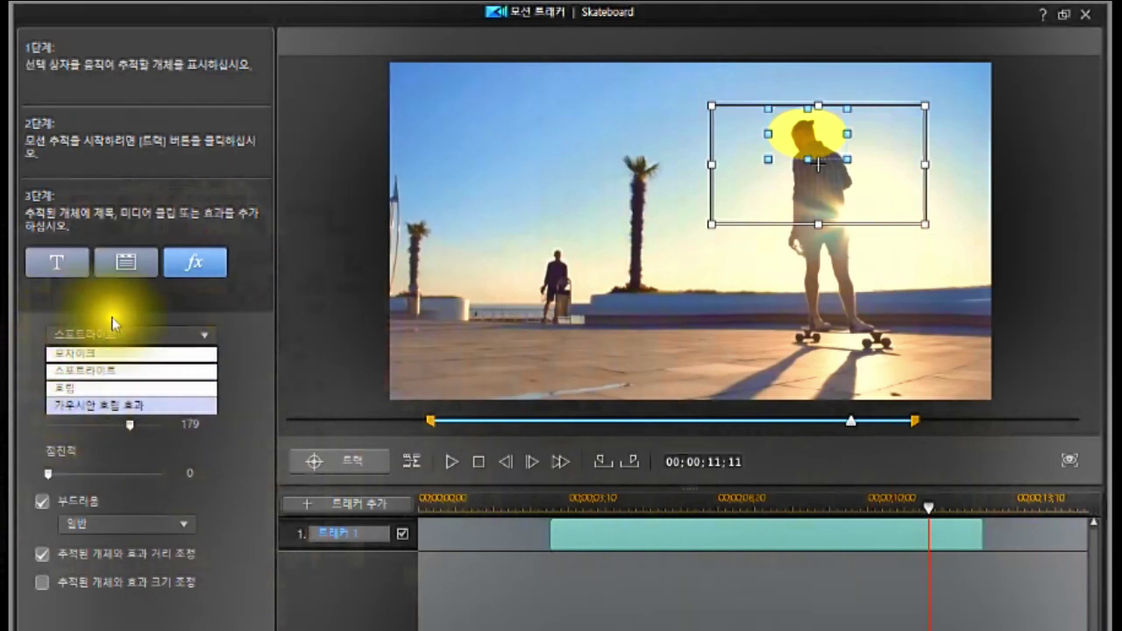